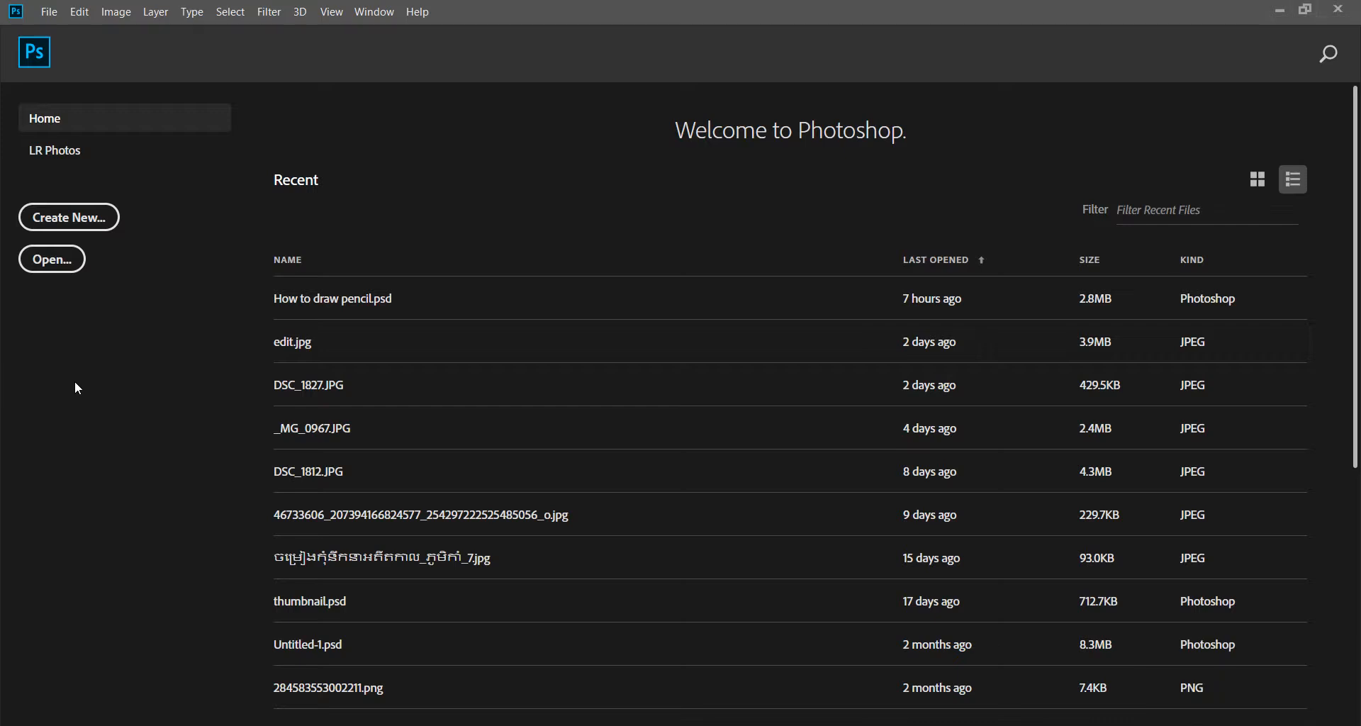
# Create a new 720 x 720 pixel document at 72 pixels/inch in RGB Color with a white background.
pyautogui.click(86, 217)
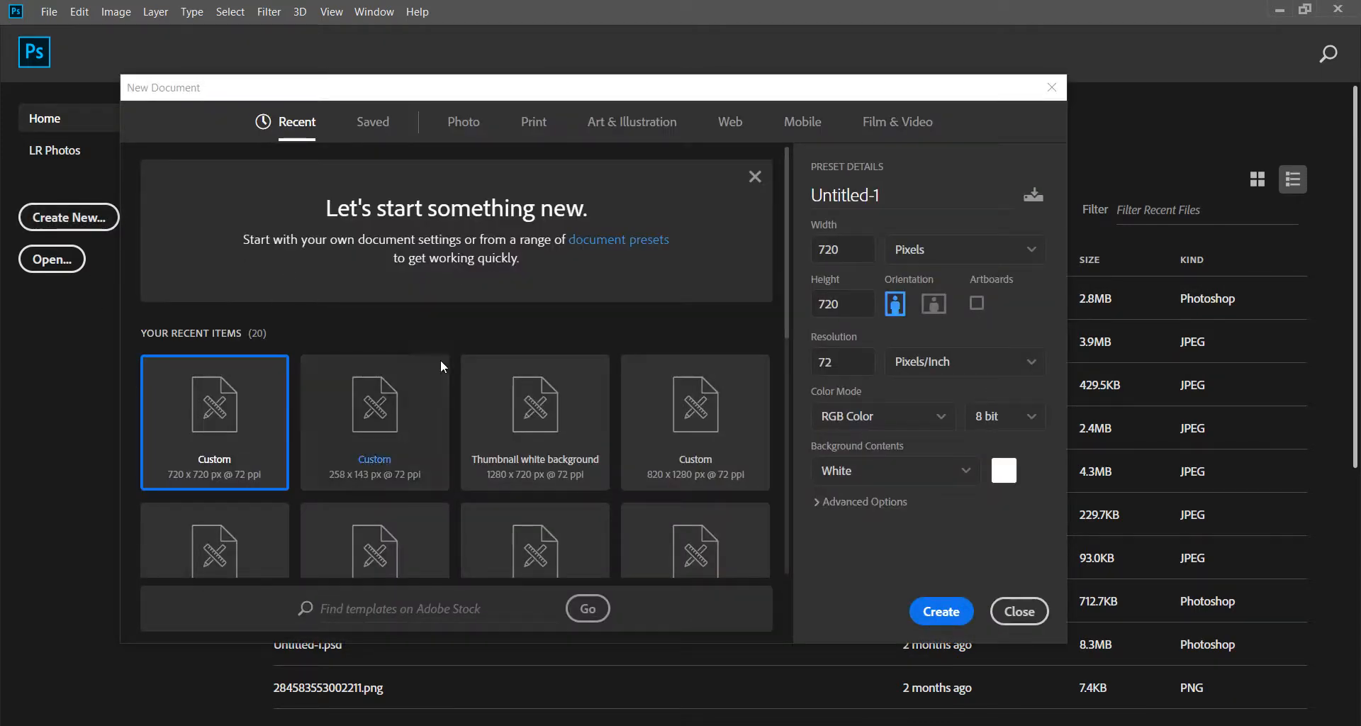
pyautogui.click(859, 255)
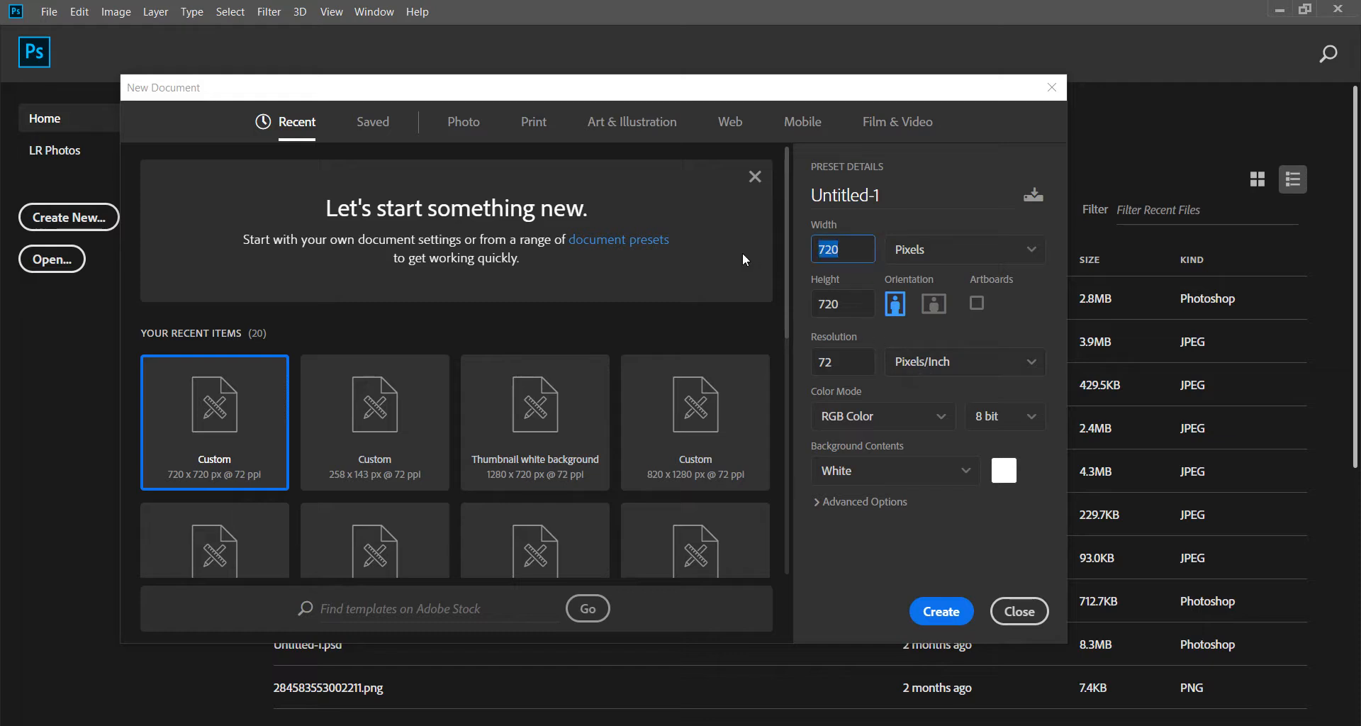
pyautogui.moveTo(867, 302); pyautogui.dragTo(779, 304)
pyautogui.moveTo(856, 246); pyautogui.dragTo(982, 341)
pyautogui.click(942, 611)
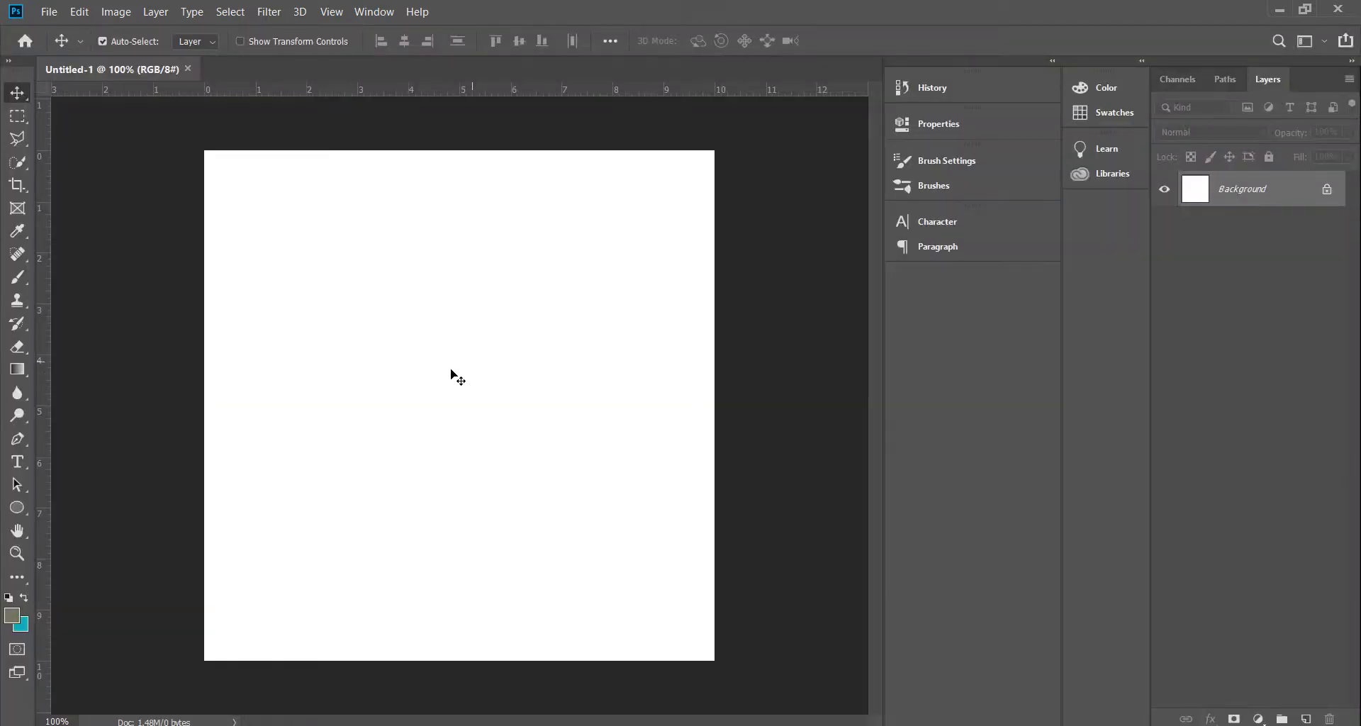
# Draw a rectangle shape about 508 px wide and 281 px high across the middle of the canvas.
pyautogui.scroll(2, 450, 374)
pyautogui.scroll(-1, 448, 374)
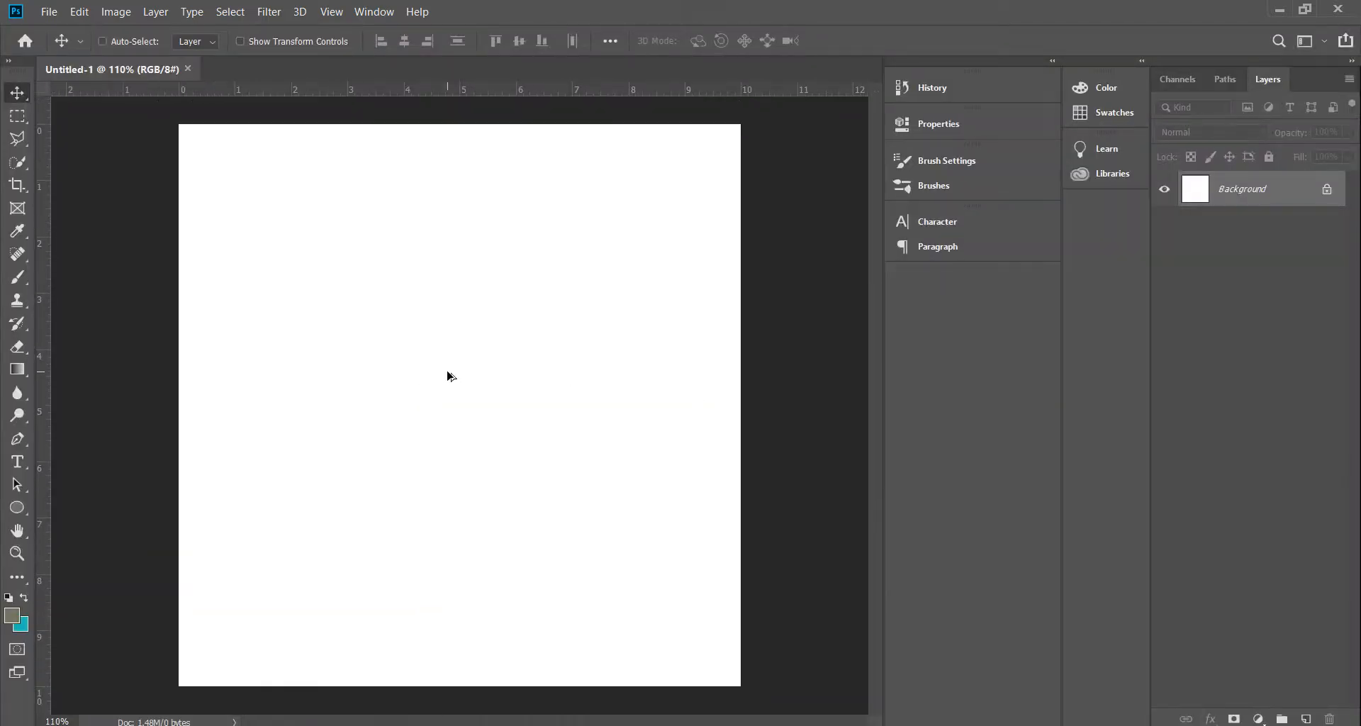
pyautogui.click(31, 513)
pyautogui.rightClick(27, 513)
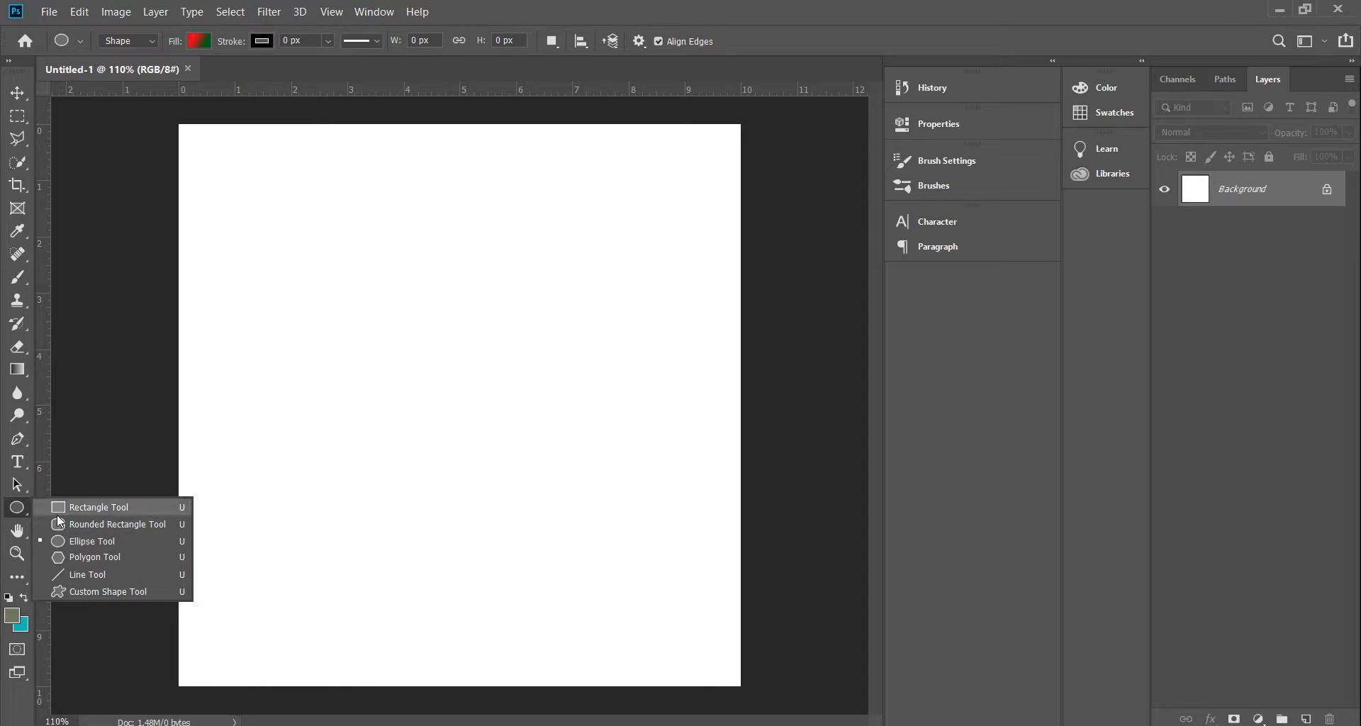
pyautogui.click(79, 507)
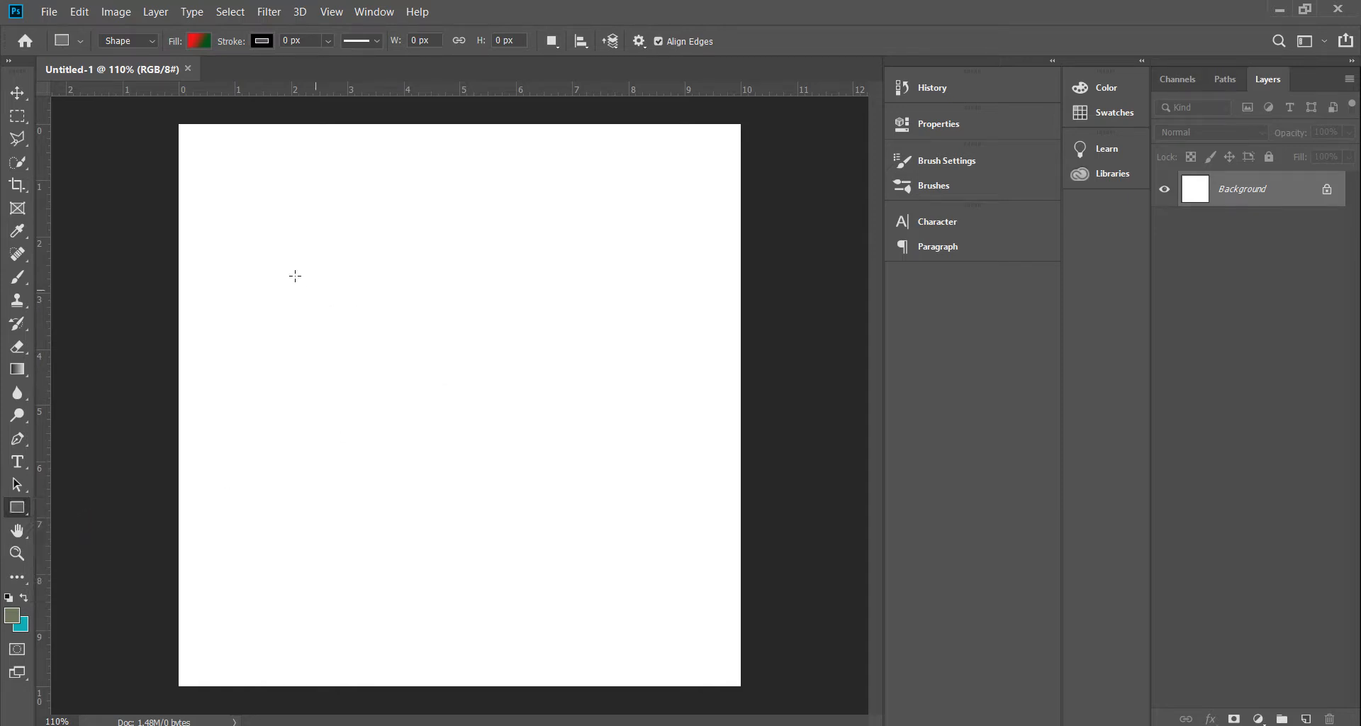
pyautogui.moveTo(263, 268); pyautogui.dragTo(660, 487)
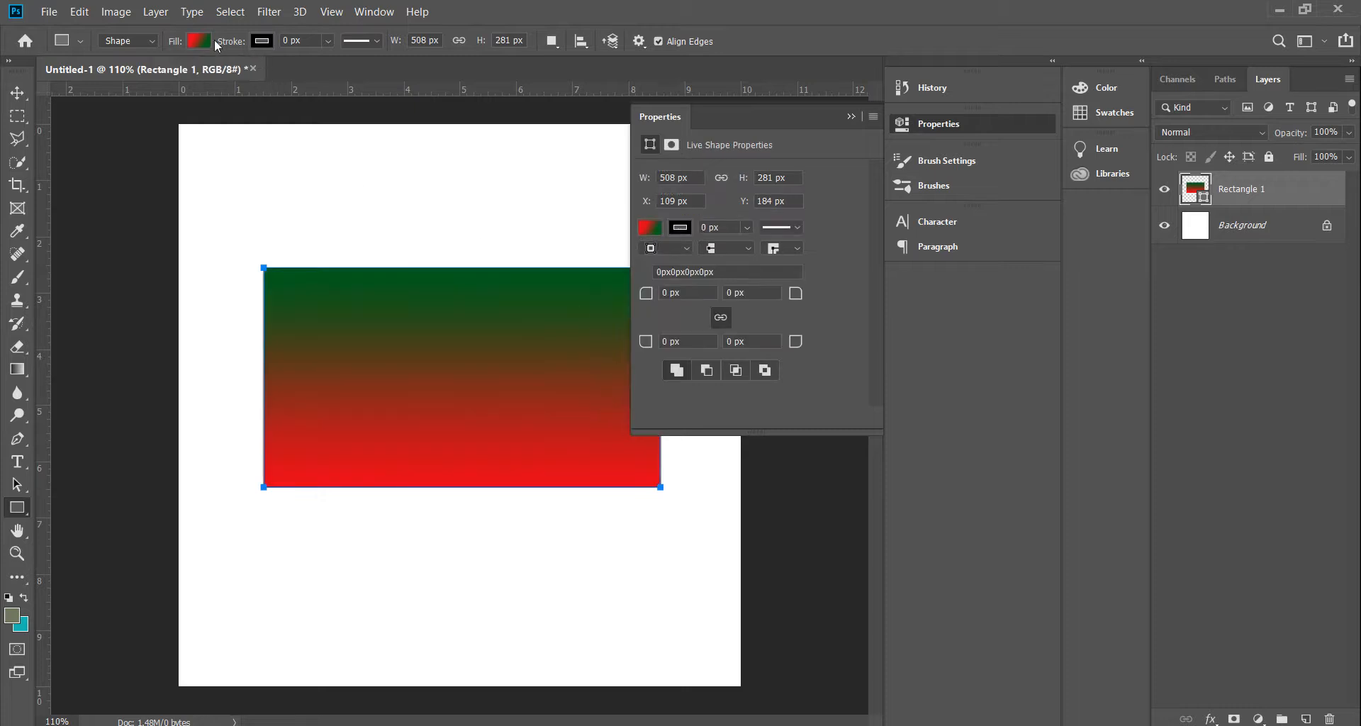
# Change the large rectangle's fill from gradient to solid black, 000000.
pyautogui.click(200, 41)
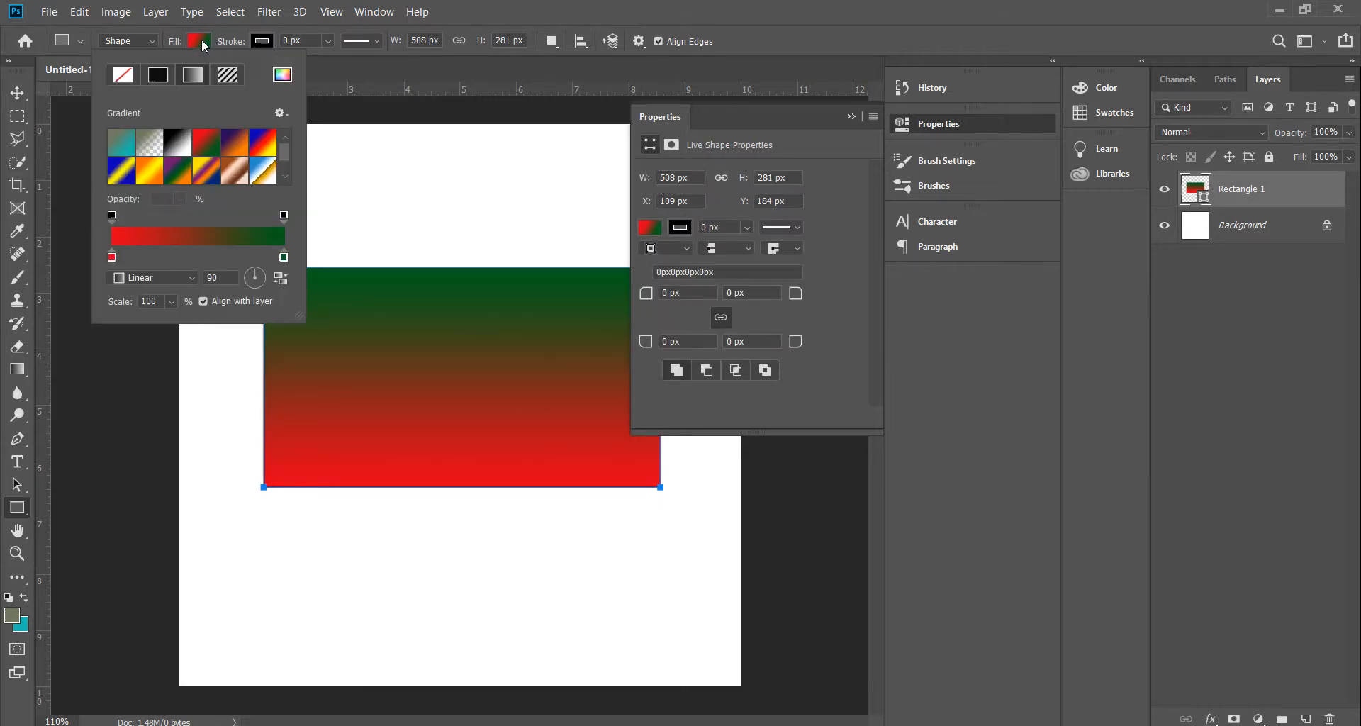
pyautogui.click(283, 77)
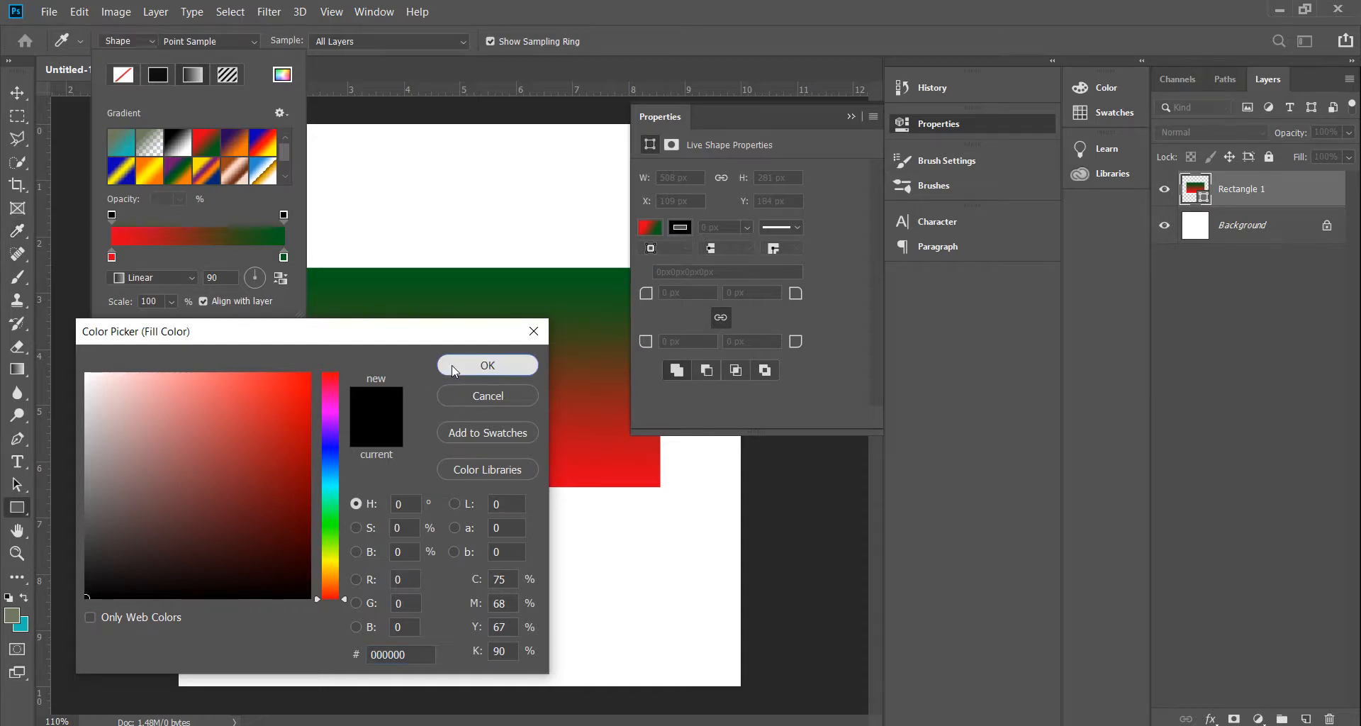
pyautogui.click(488, 365)
pyautogui.click(846, 119)
pyautogui.click(852, 117)
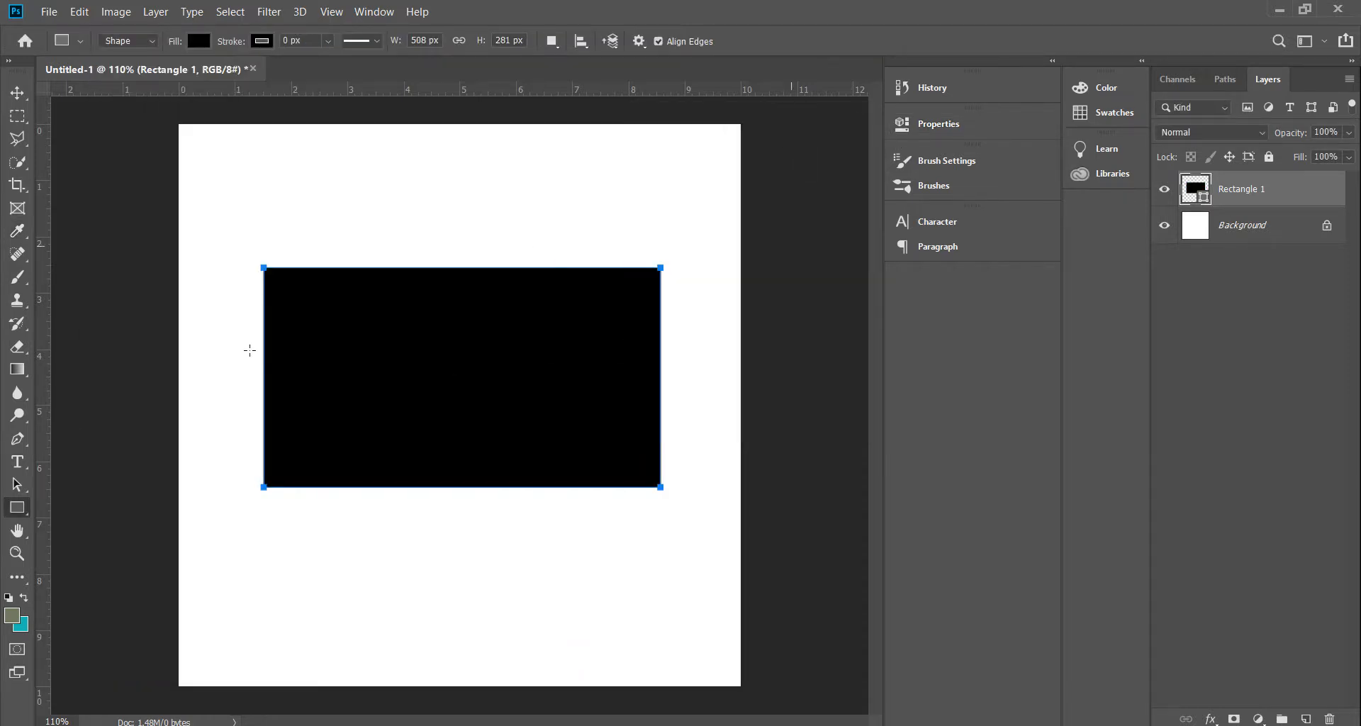
# Draw a second rectangle about 454 px wide and 240 px high inside the black one, leaving a frame around it.
pyautogui.rightClick(25, 515)
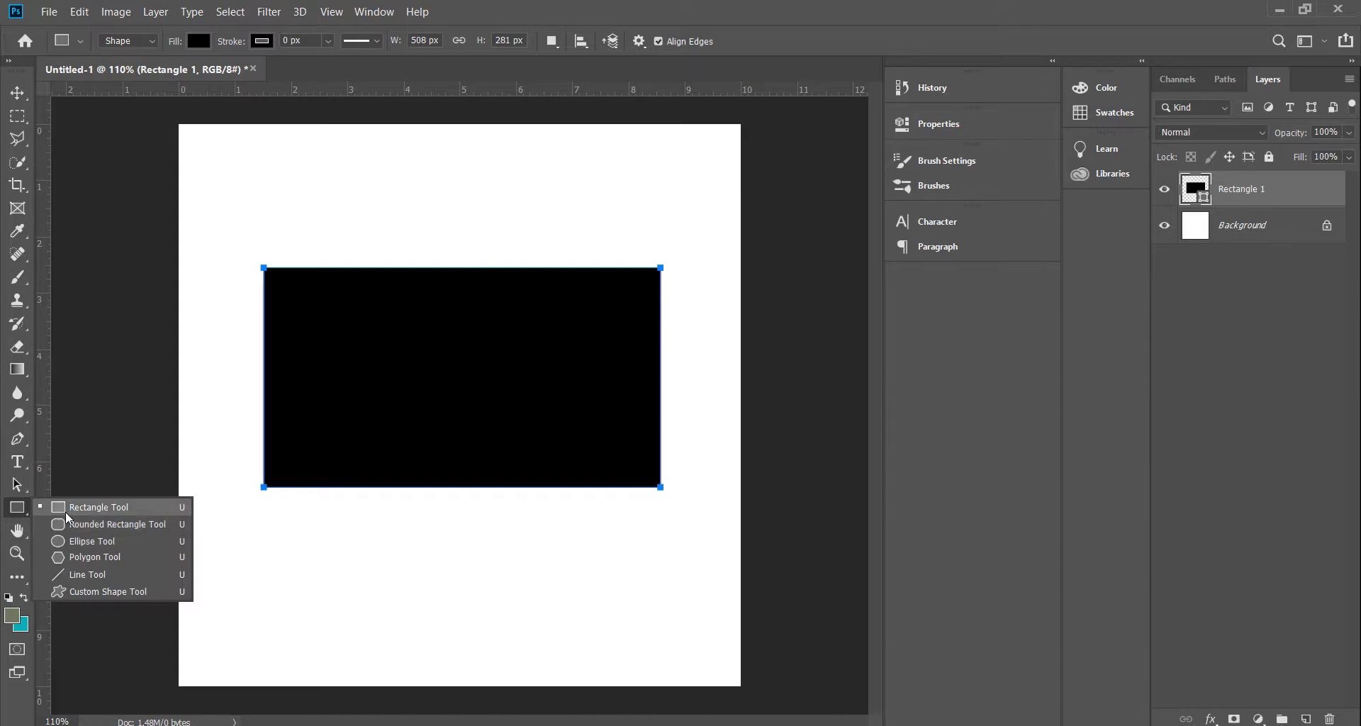
pyautogui.click(70, 513)
pyautogui.moveTo(286, 286); pyautogui.dragTo(639, 472)
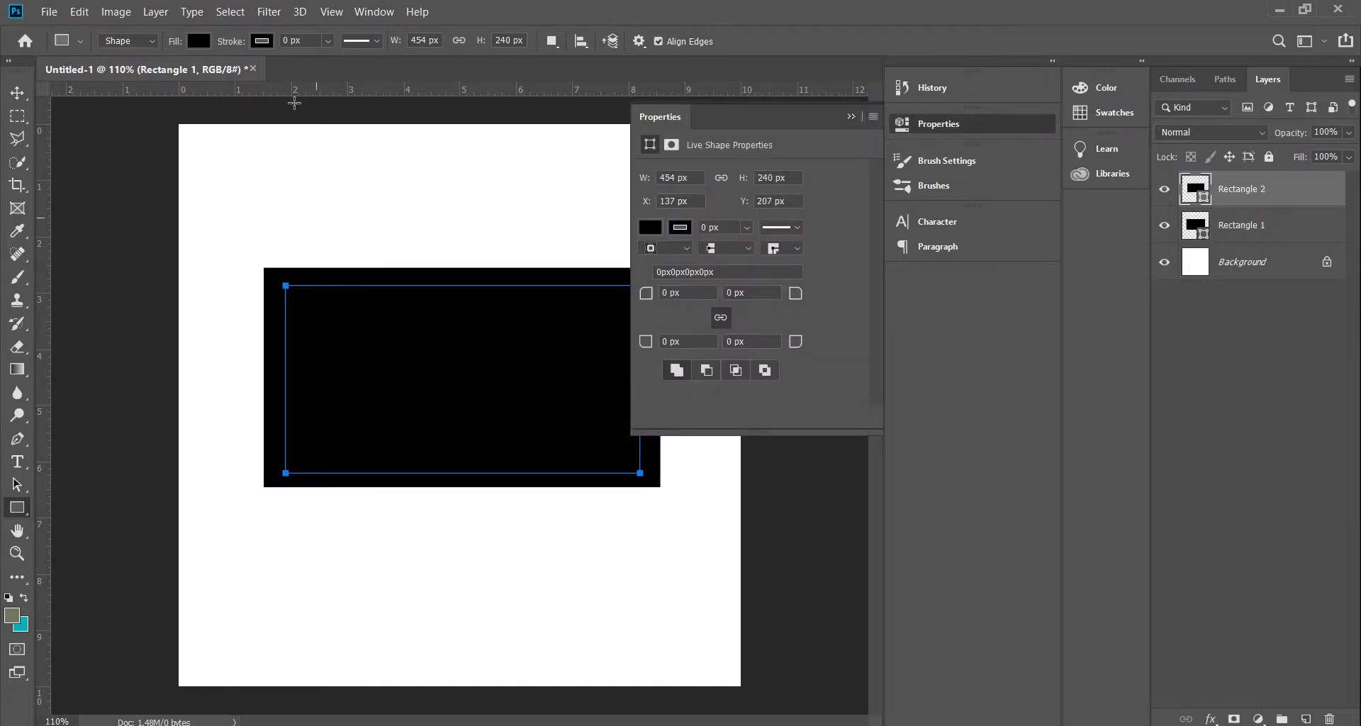
# Fill the inner rectangle with white, ffffff, as the monitor's screen.
pyautogui.click(199, 41)
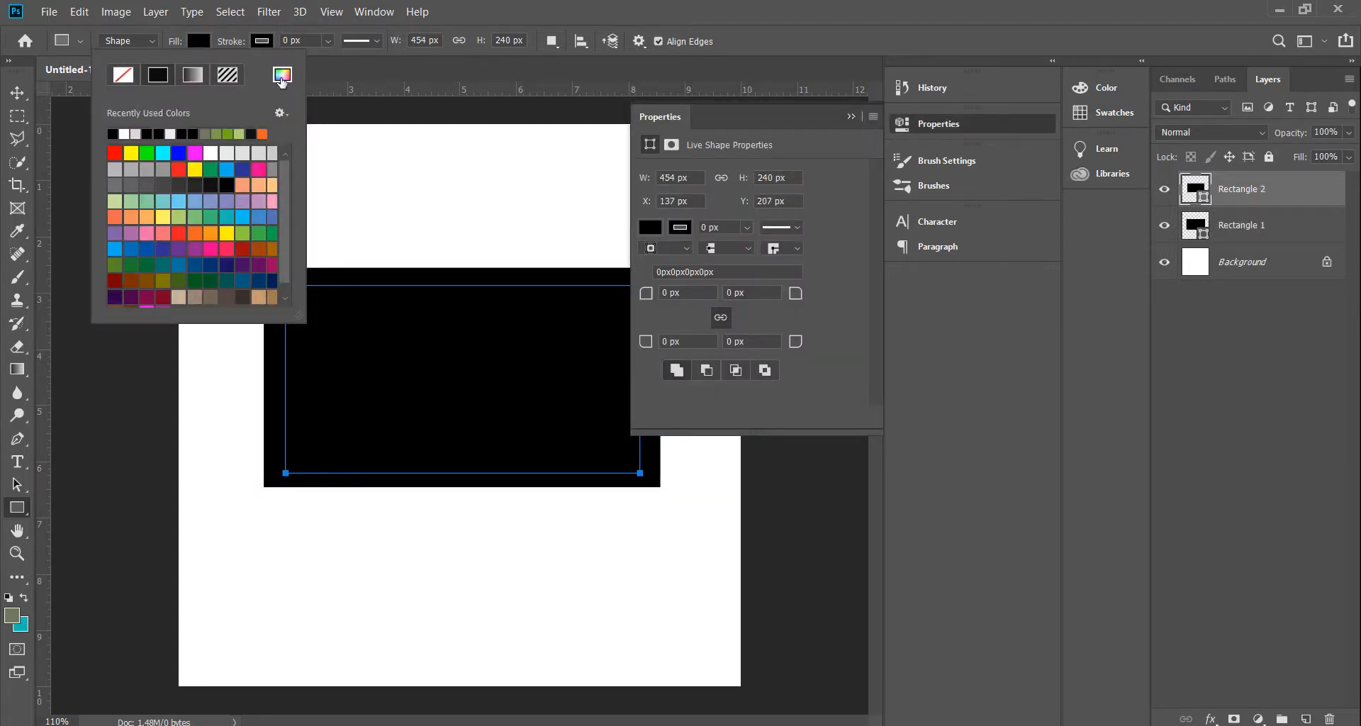
pyautogui.click(281, 75)
pyautogui.write('ffffff')
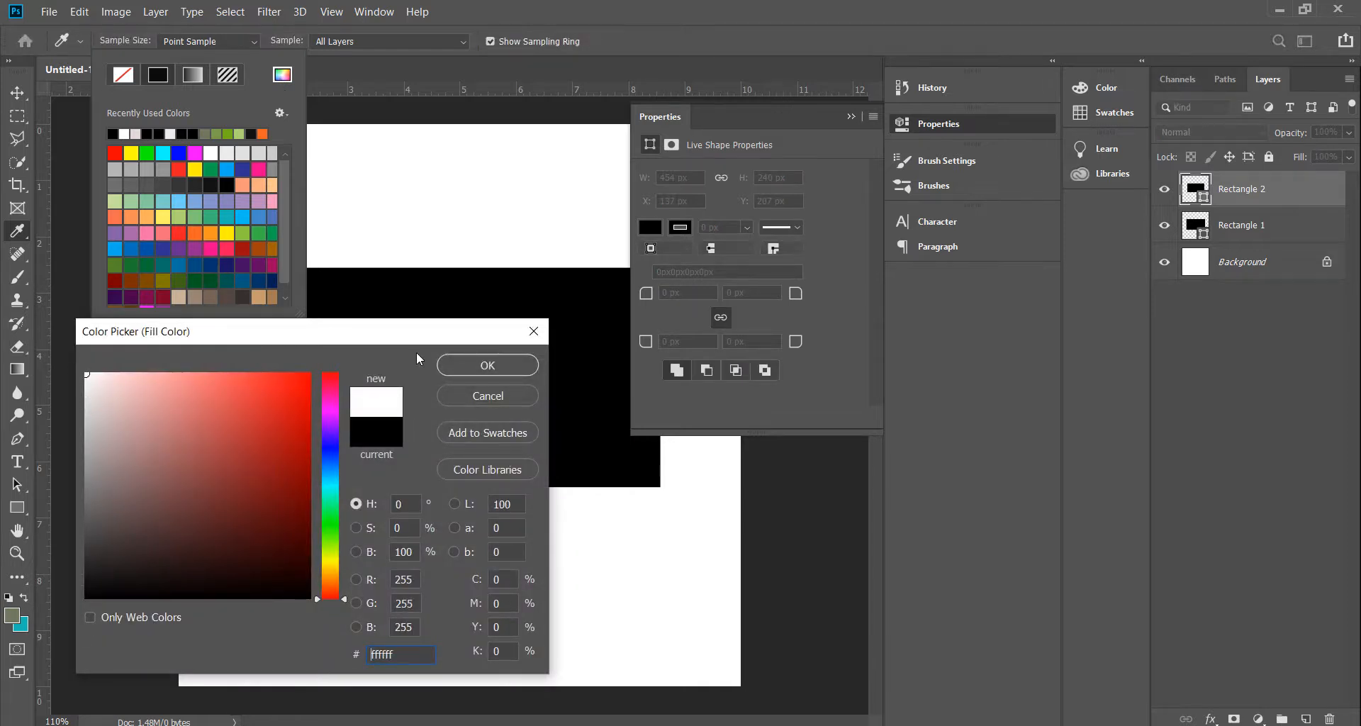
pyautogui.click(486, 365)
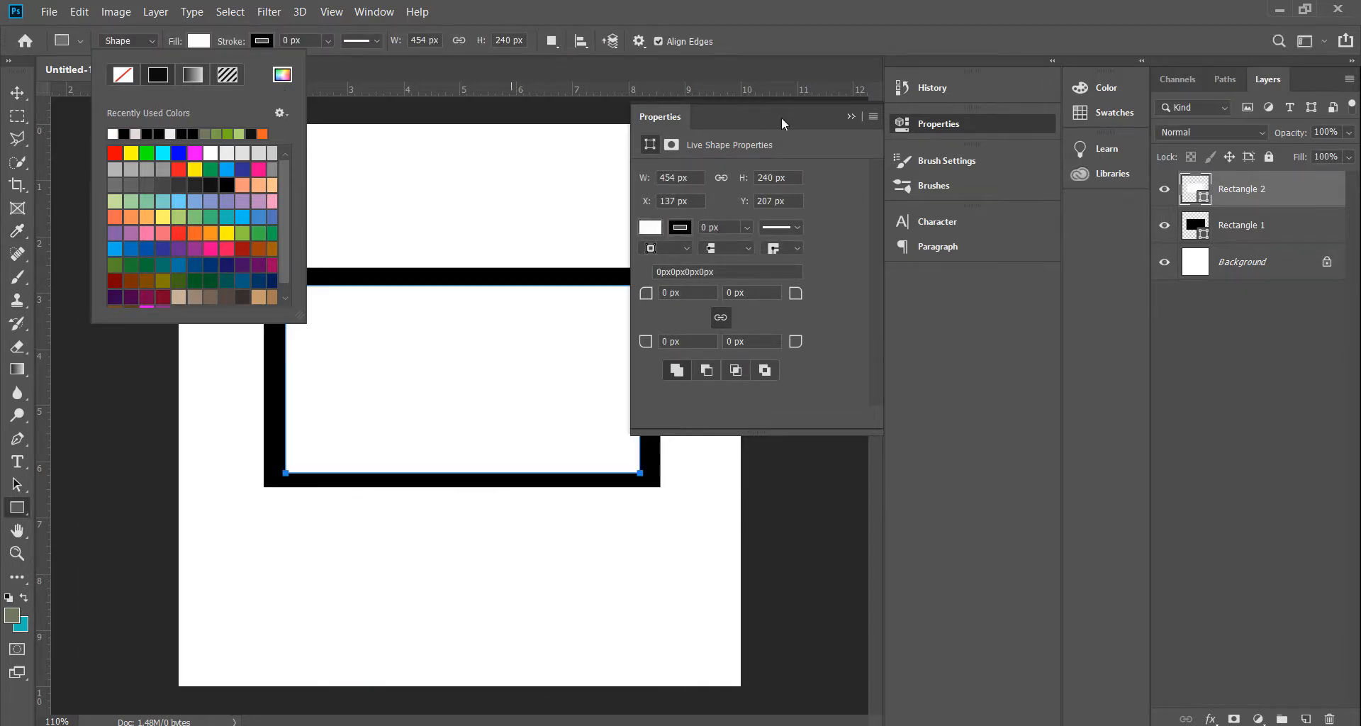
pyautogui.click(850, 116)
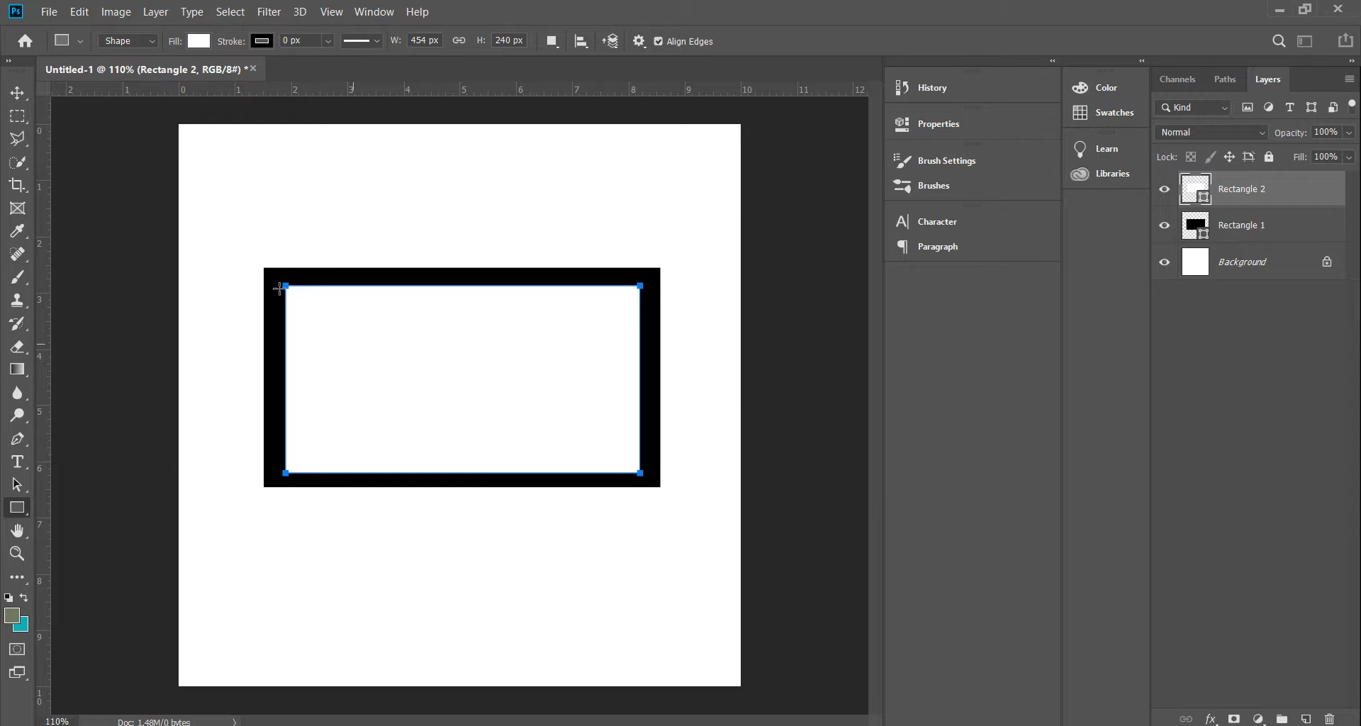
# Draw a small upright rectangle about 49 px wide and 82 px high below the monitor frame's bottom edge as its stand.
pyautogui.click(17, 93)
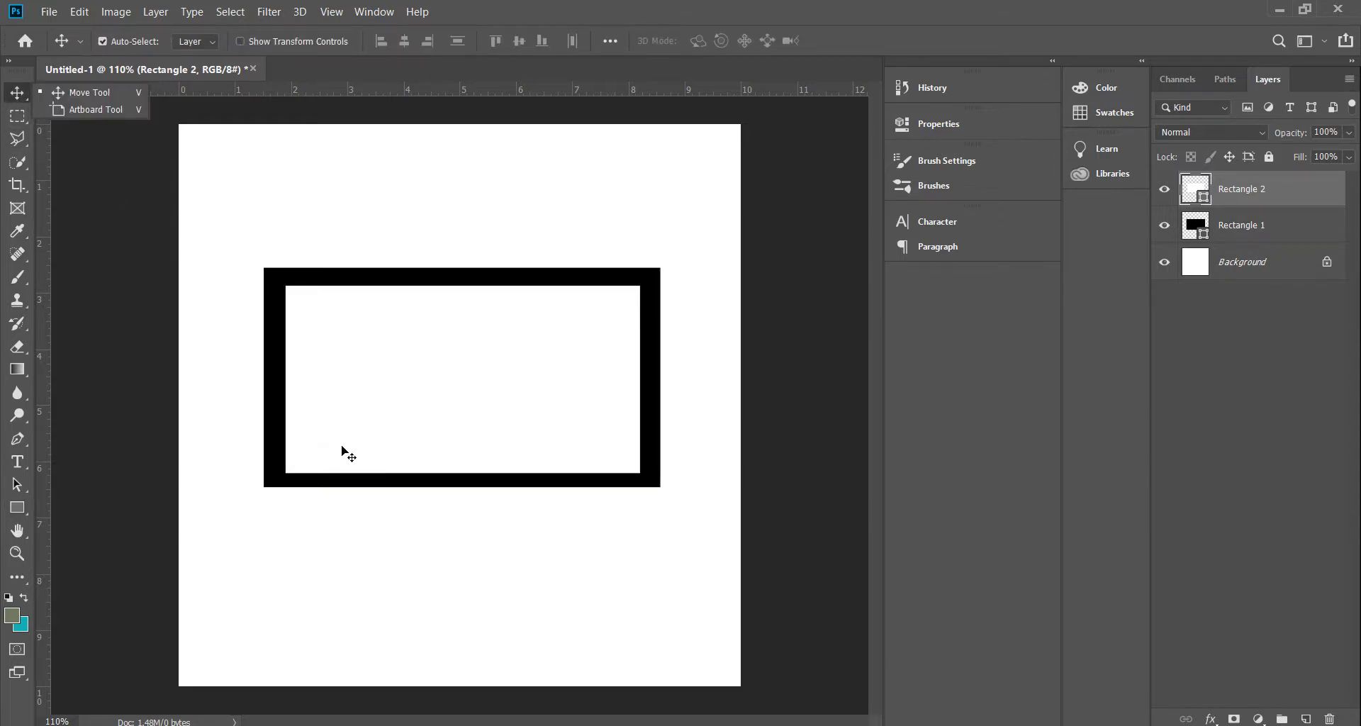
pyautogui.click(27, 507)
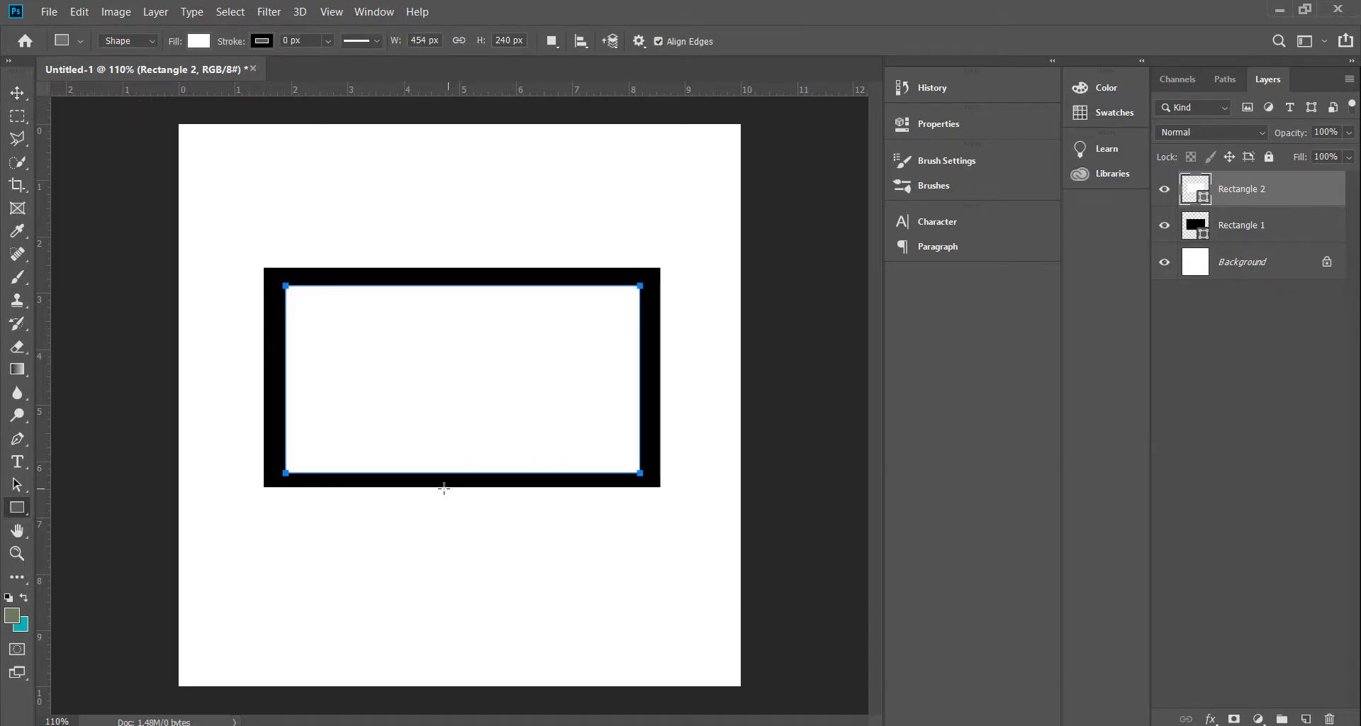
pyautogui.moveTo(437, 486); pyautogui.dragTo(475, 551)
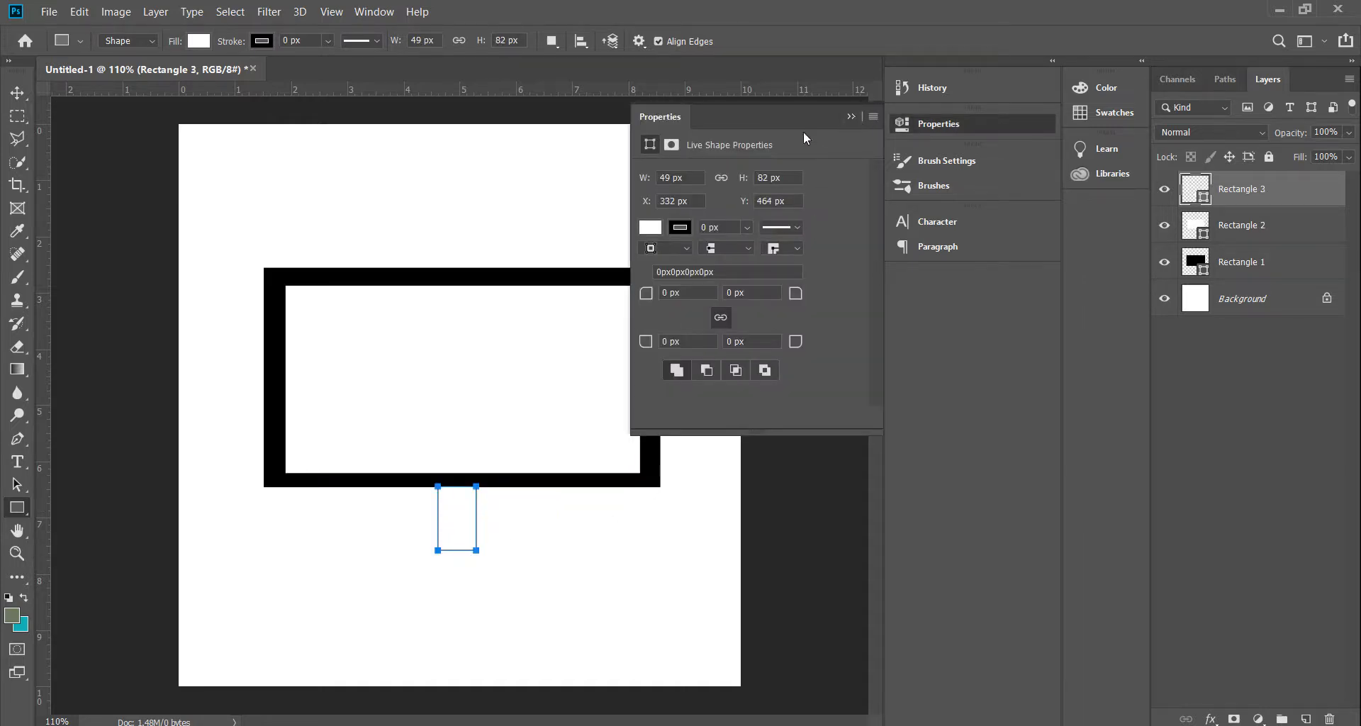
# Fill the stand rectangle with black.
pyautogui.click(199, 41)
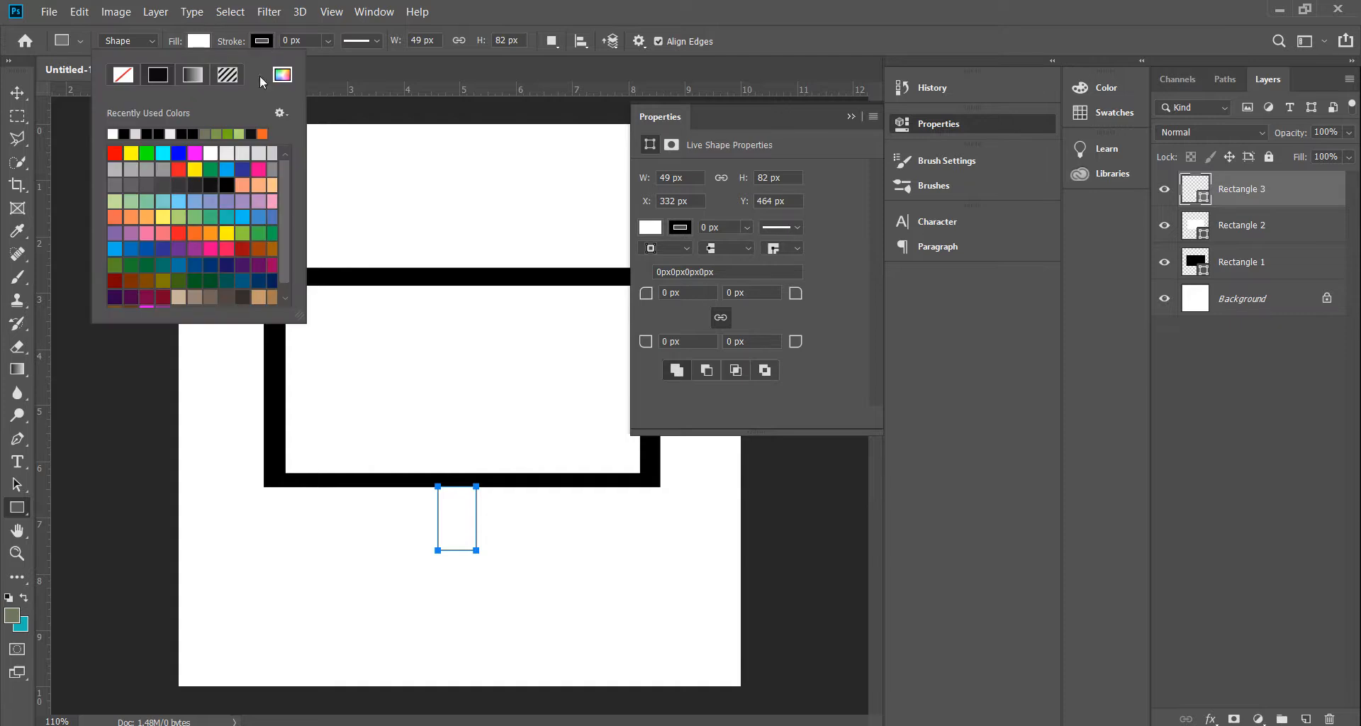
pyautogui.click(282, 74)
pyautogui.click(86, 600)
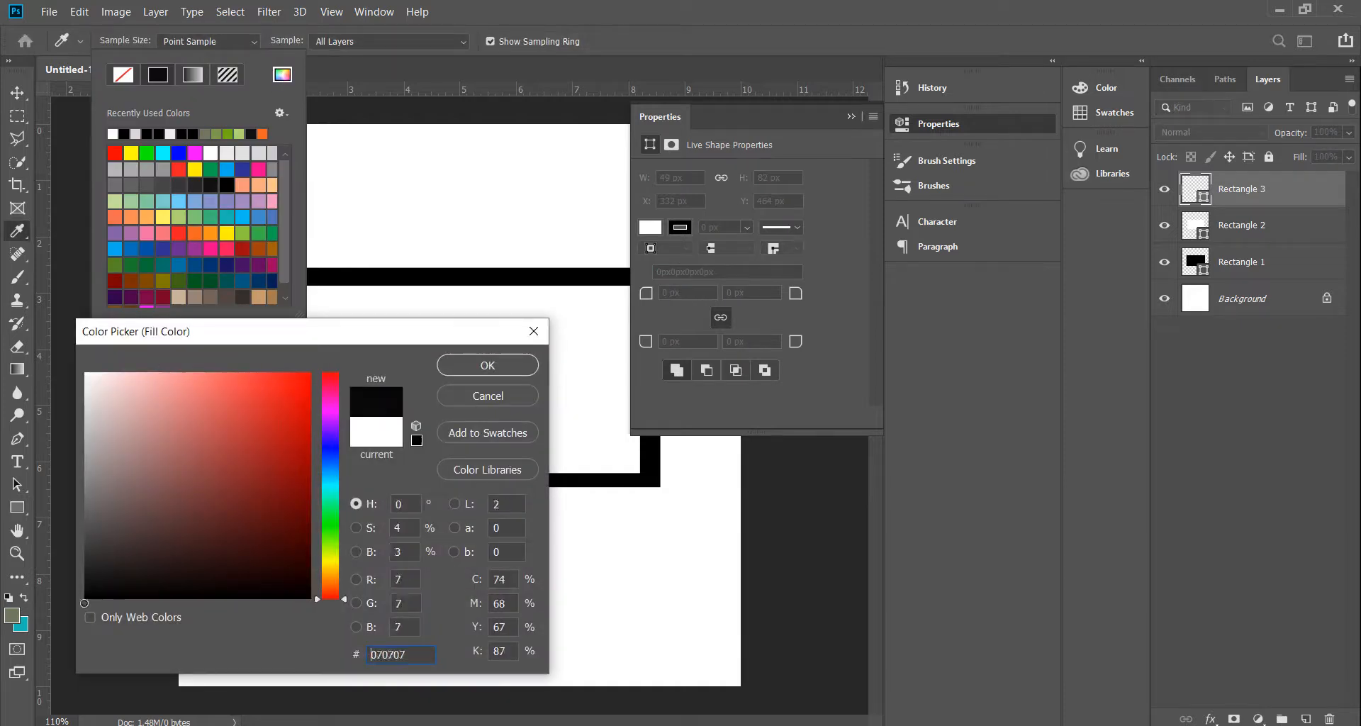
pyautogui.click(499, 360)
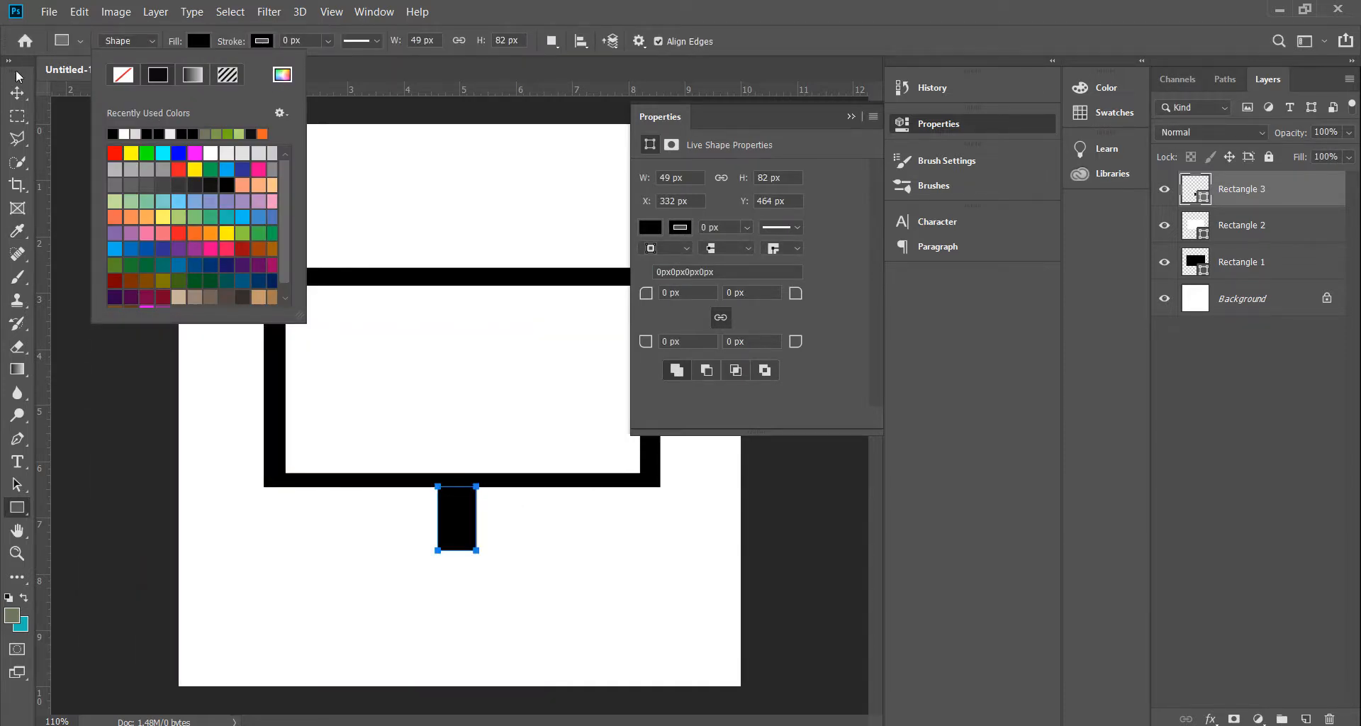
pyautogui.click(17, 93)
pyautogui.click(850, 117)
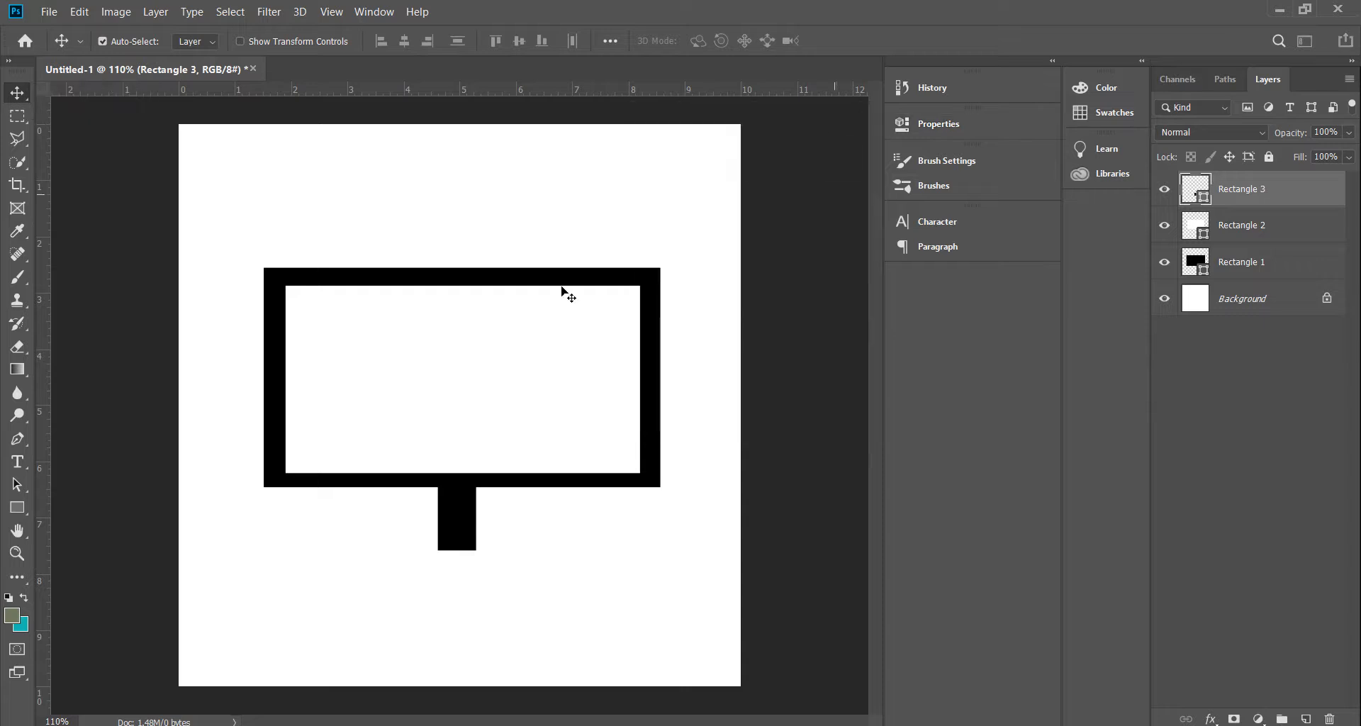
pyautogui.click(25, 509)
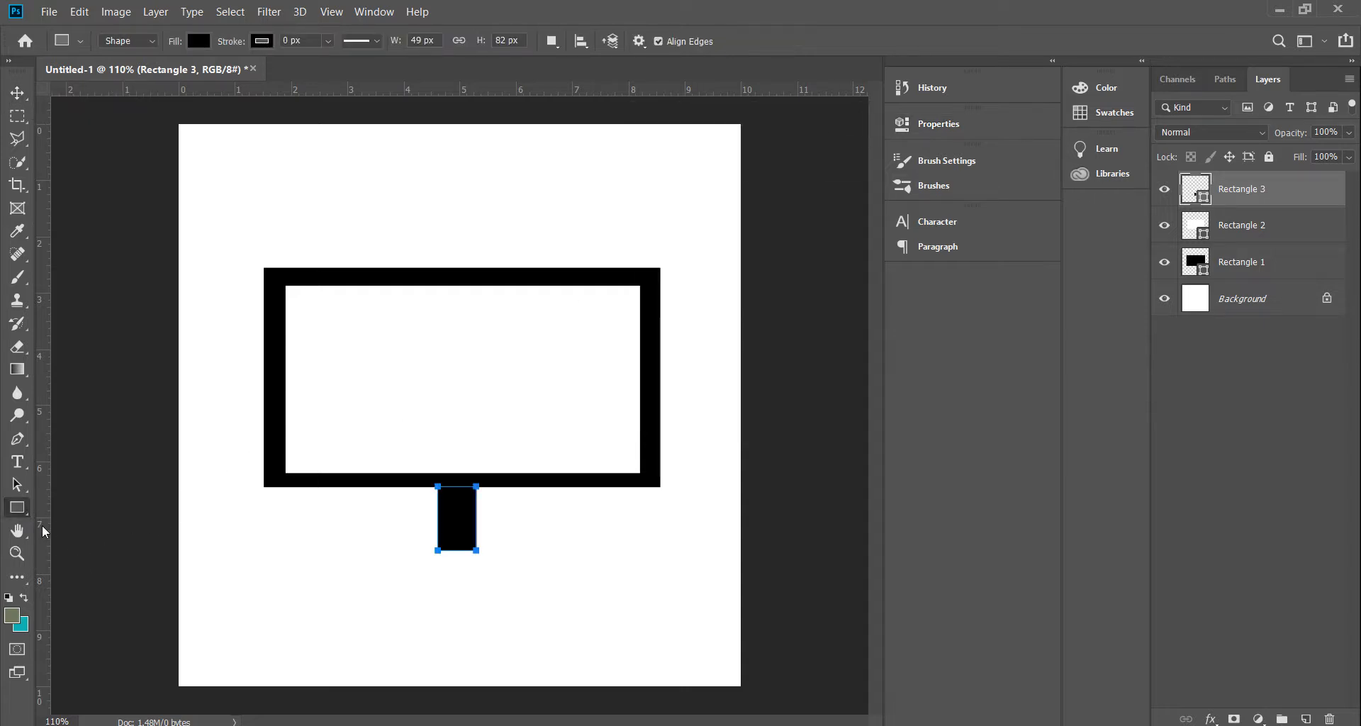
pyautogui.rightClick(27, 509)
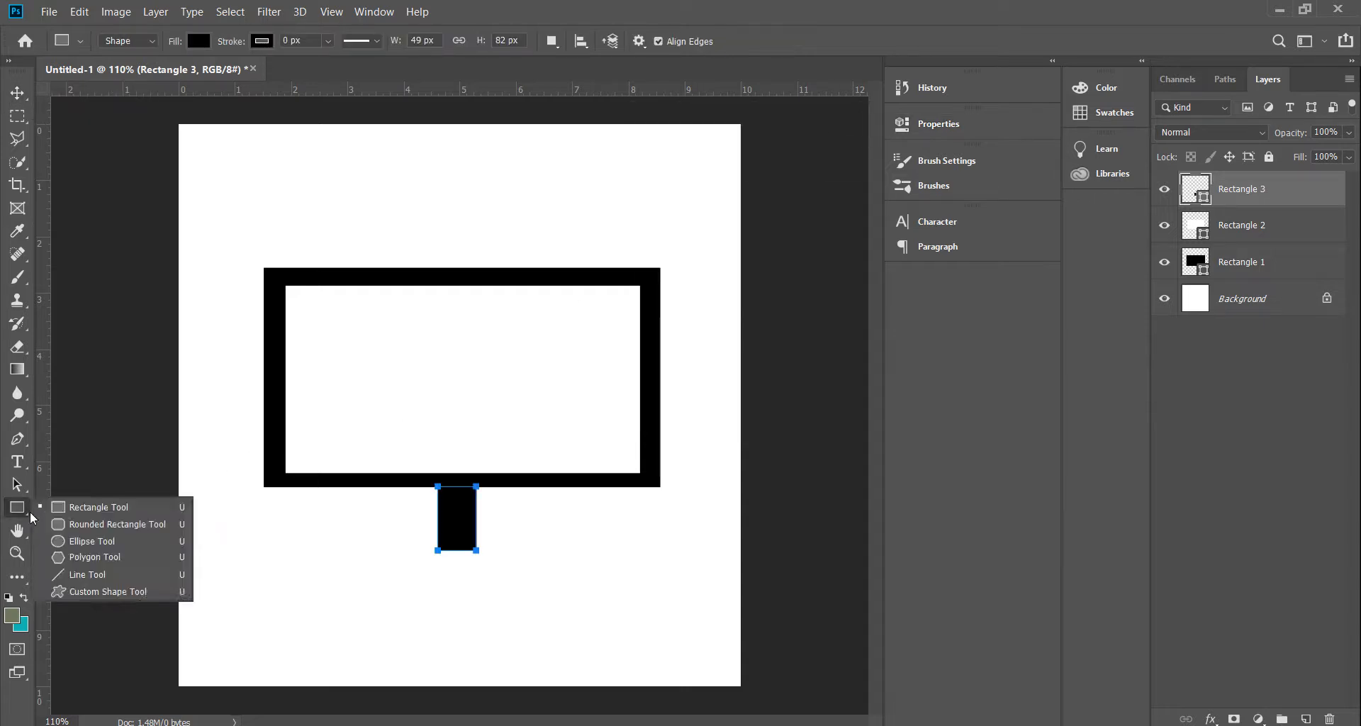
pyautogui.click(79, 542)
pyautogui.moveTo(409, 551); pyautogui.dragTo(552, 570)
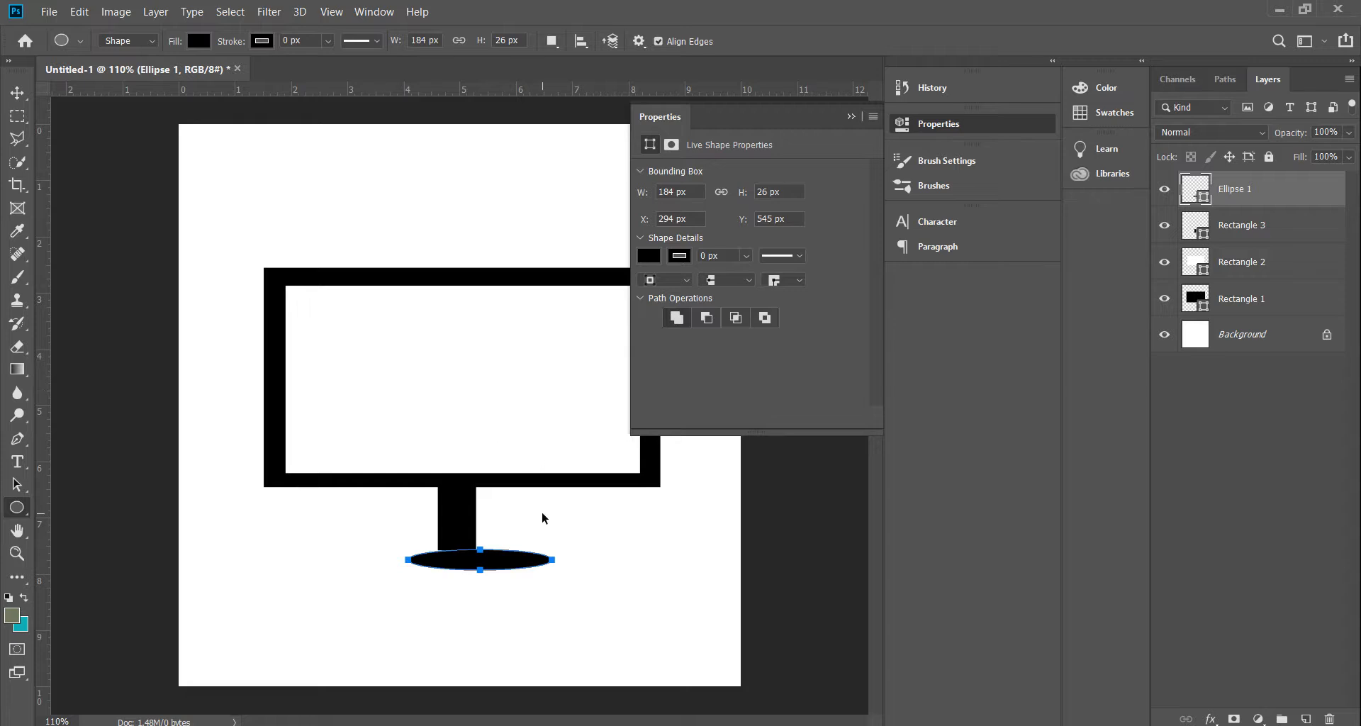
pyautogui.hotkey('ctrl', 'z')
pyautogui.rightClick(17, 507)
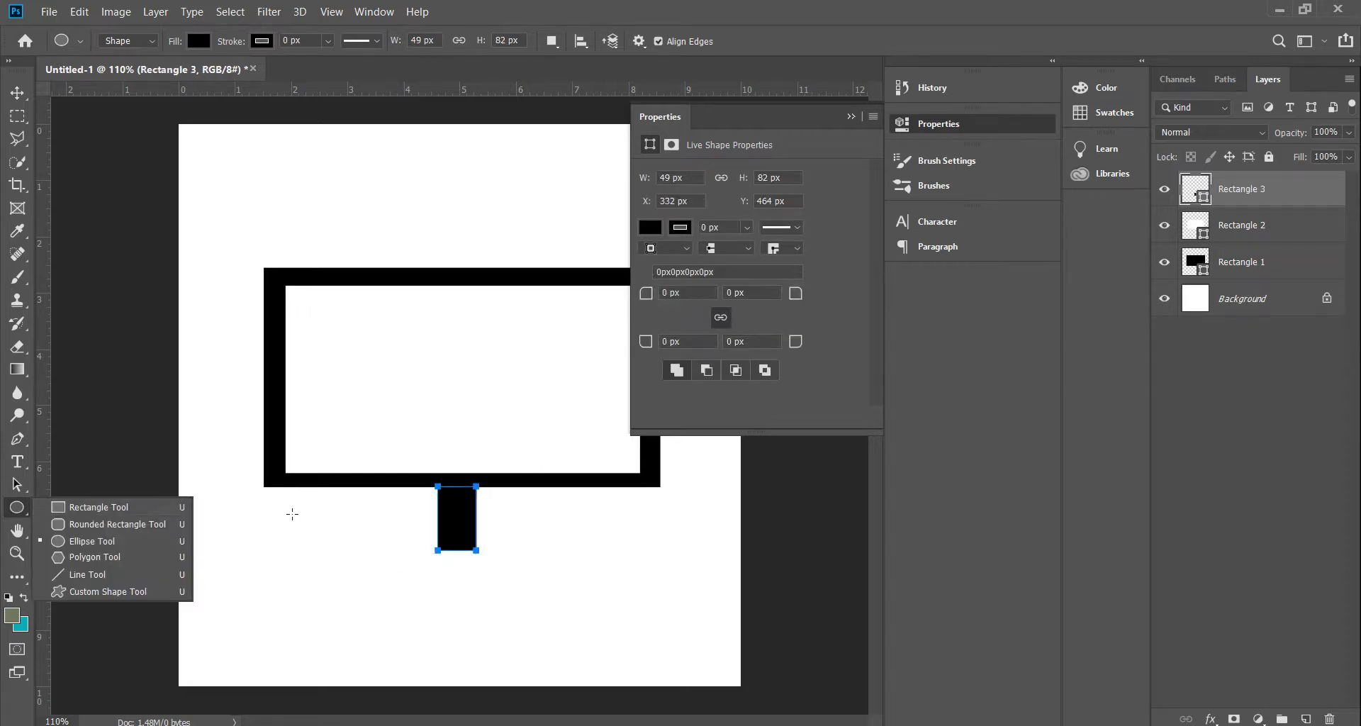
pyautogui.moveTo(383, 545); pyautogui.dragTo(512, 546)
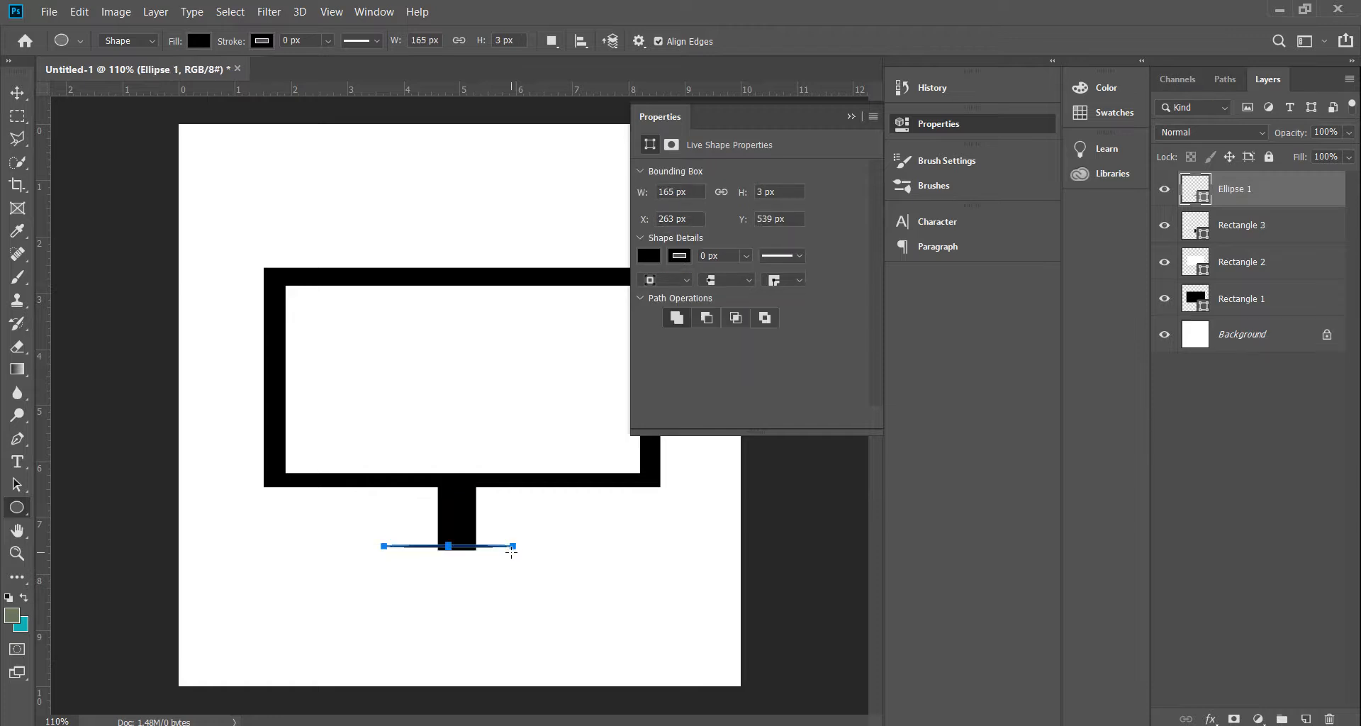
pyautogui.hotkey('ctrl', 'z')
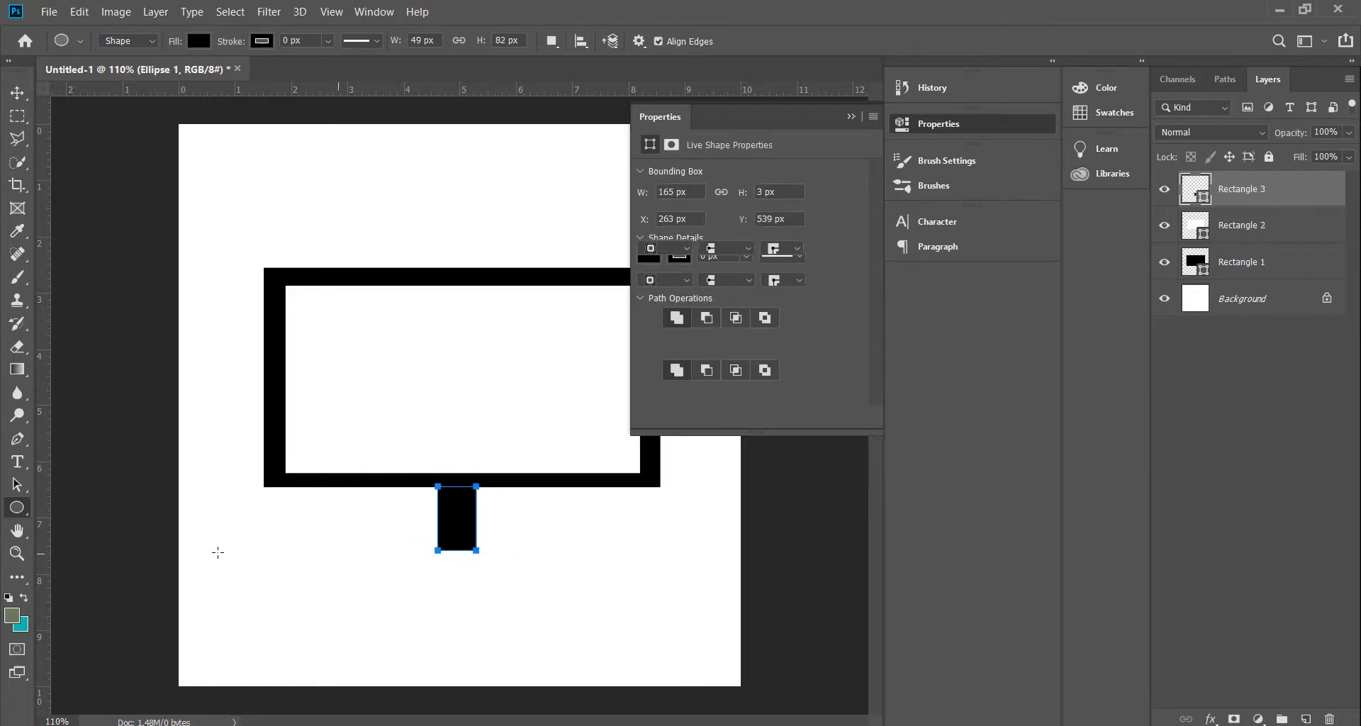
# Draw a flat black ellipse about 163 px wide and 15 px high at the stand's foot and centre it under the stand.
pyautogui.moveTo(402, 545); pyautogui.dragTo(528, 556)
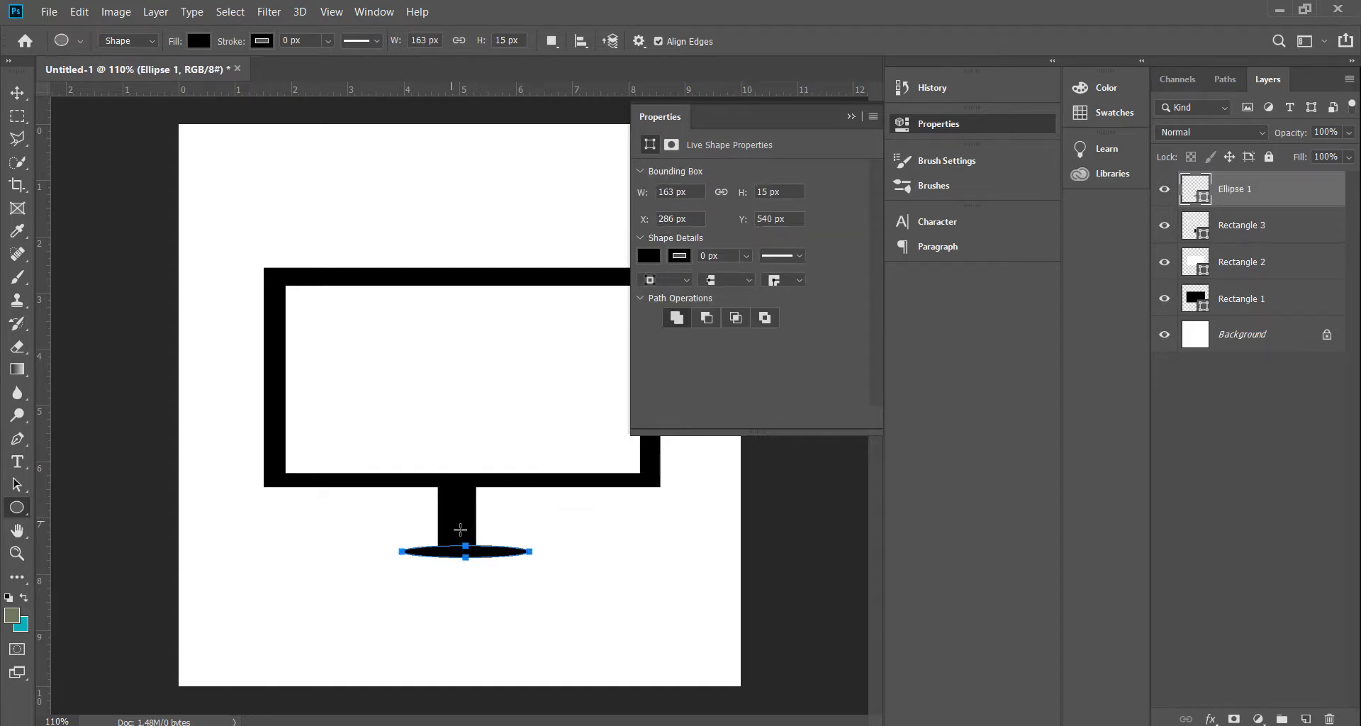
pyautogui.click(17, 93)
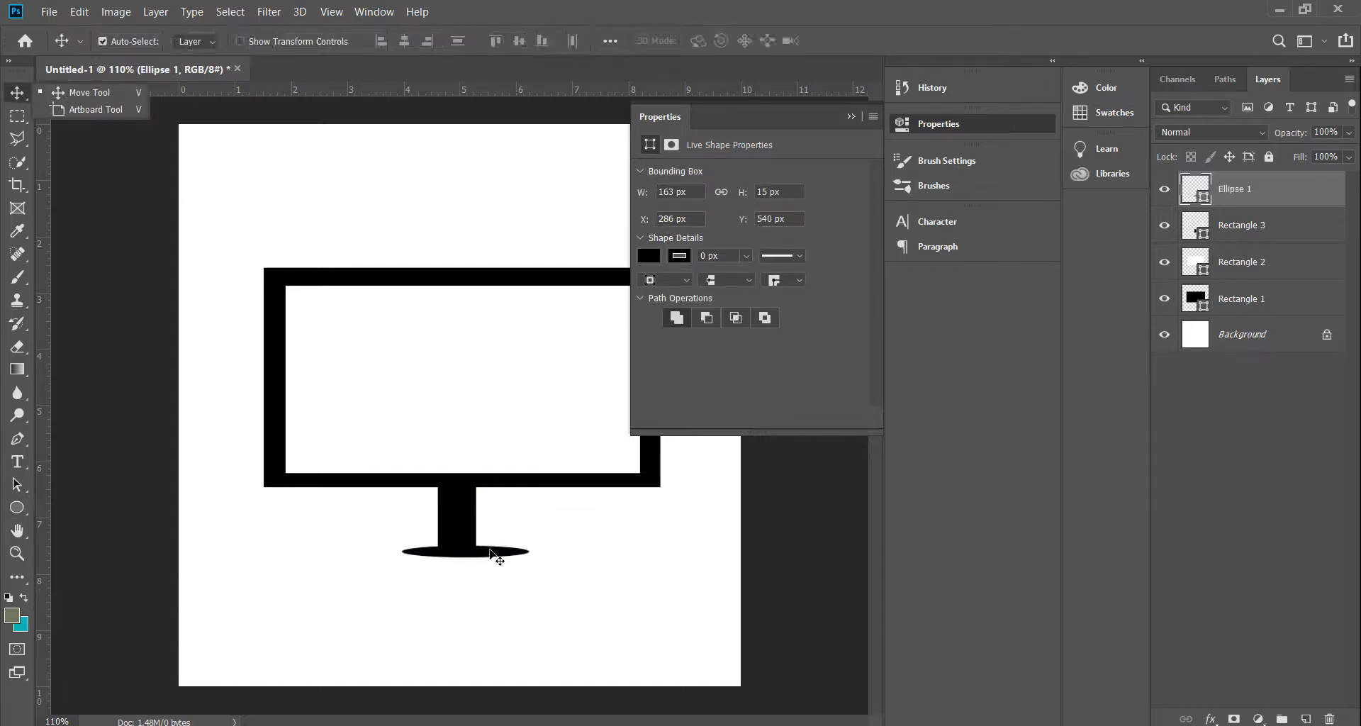
pyautogui.moveTo(496, 554); pyautogui.dragTo(473, 555)
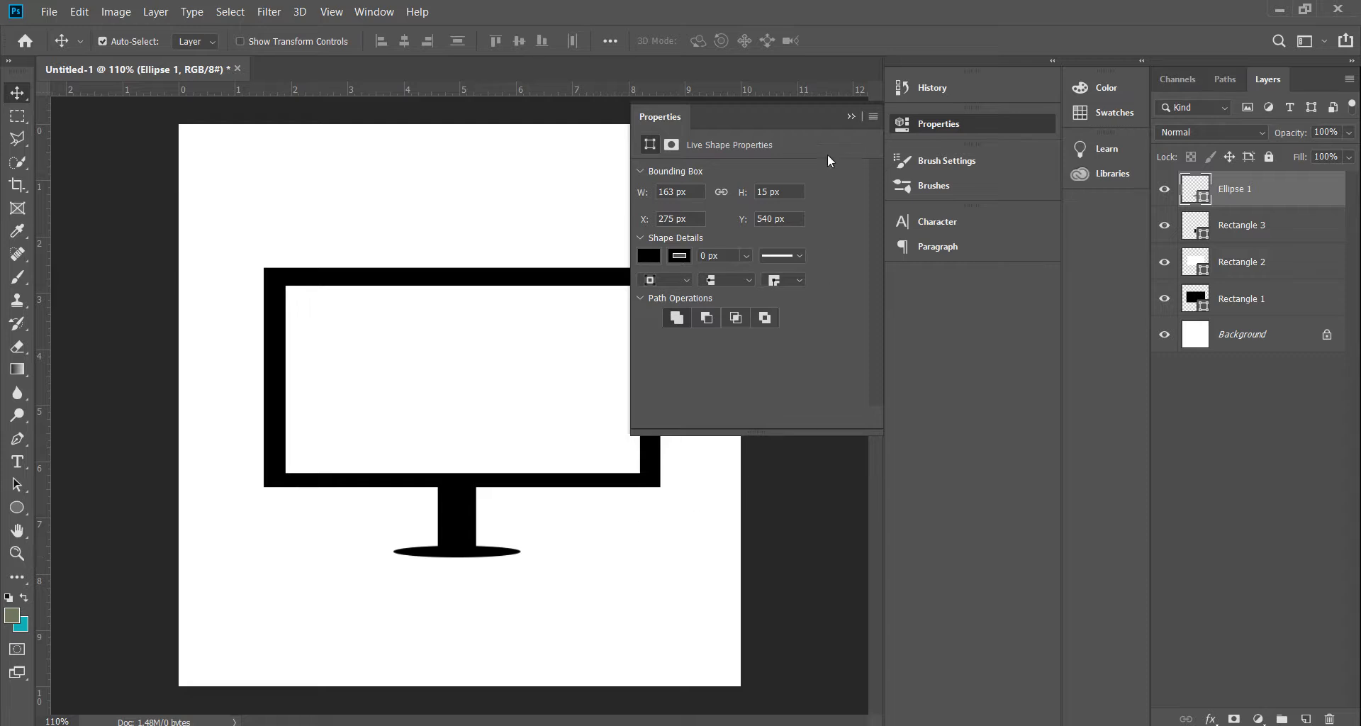
pyautogui.click(851, 116)
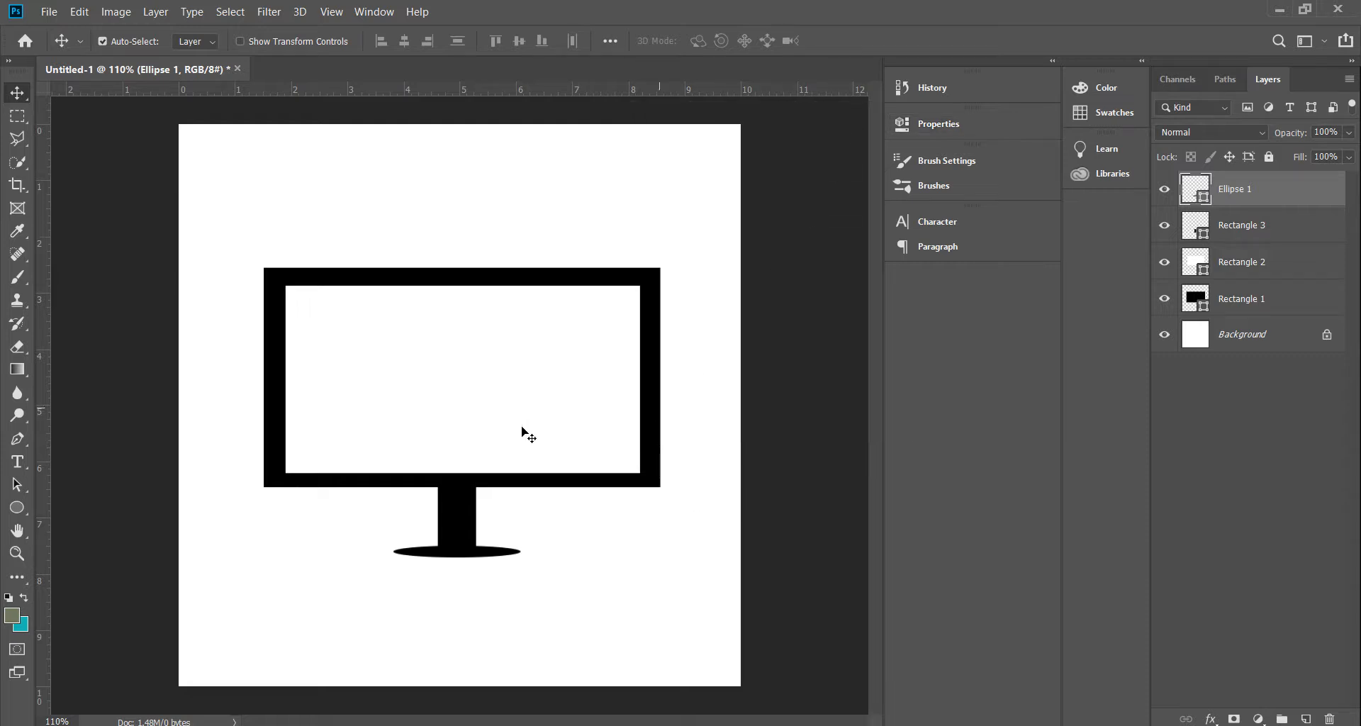
# Move the white screen rectangle slightly upward within the black monitor frame.
pyautogui.click(540, 387)
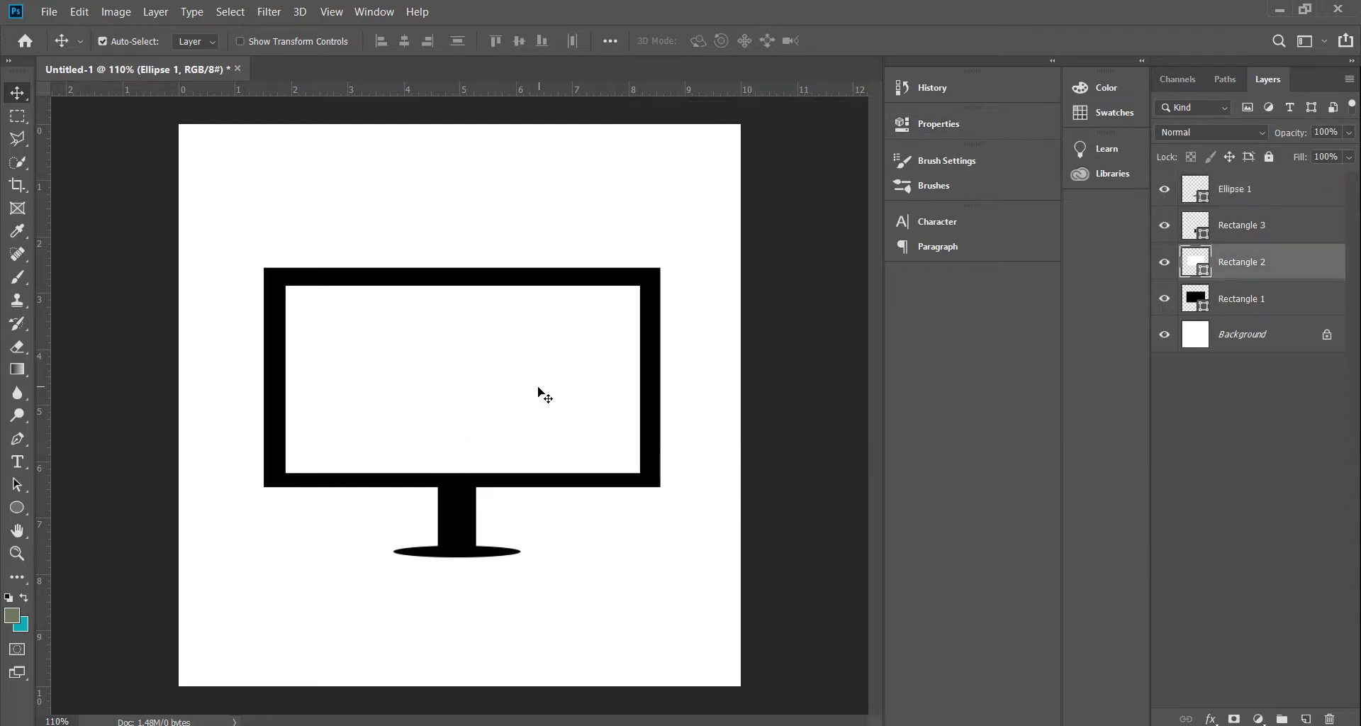
pyautogui.moveTo(538, 389); pyautogui.dragTo(541, 384)
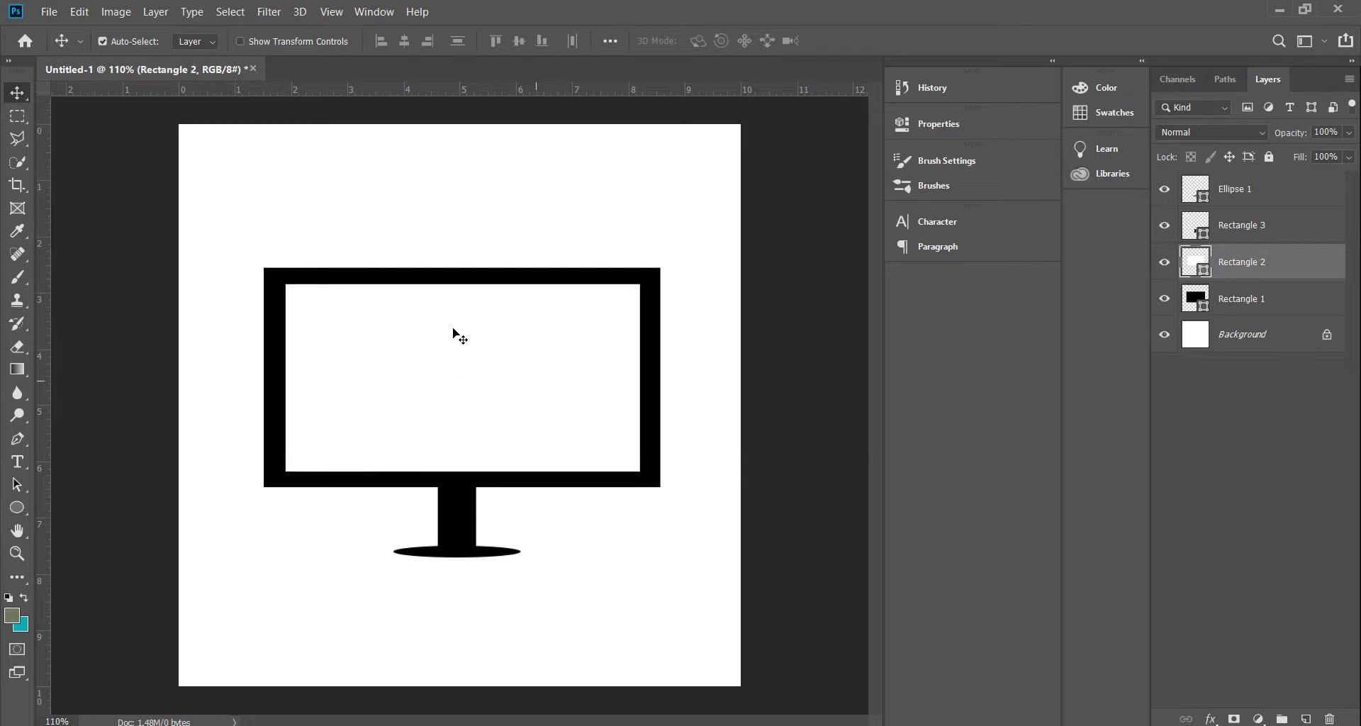
# Group the monitor's frame, screen, stand and base shape layers together, leaving the background out.
pyautogui.click(1261, 305)
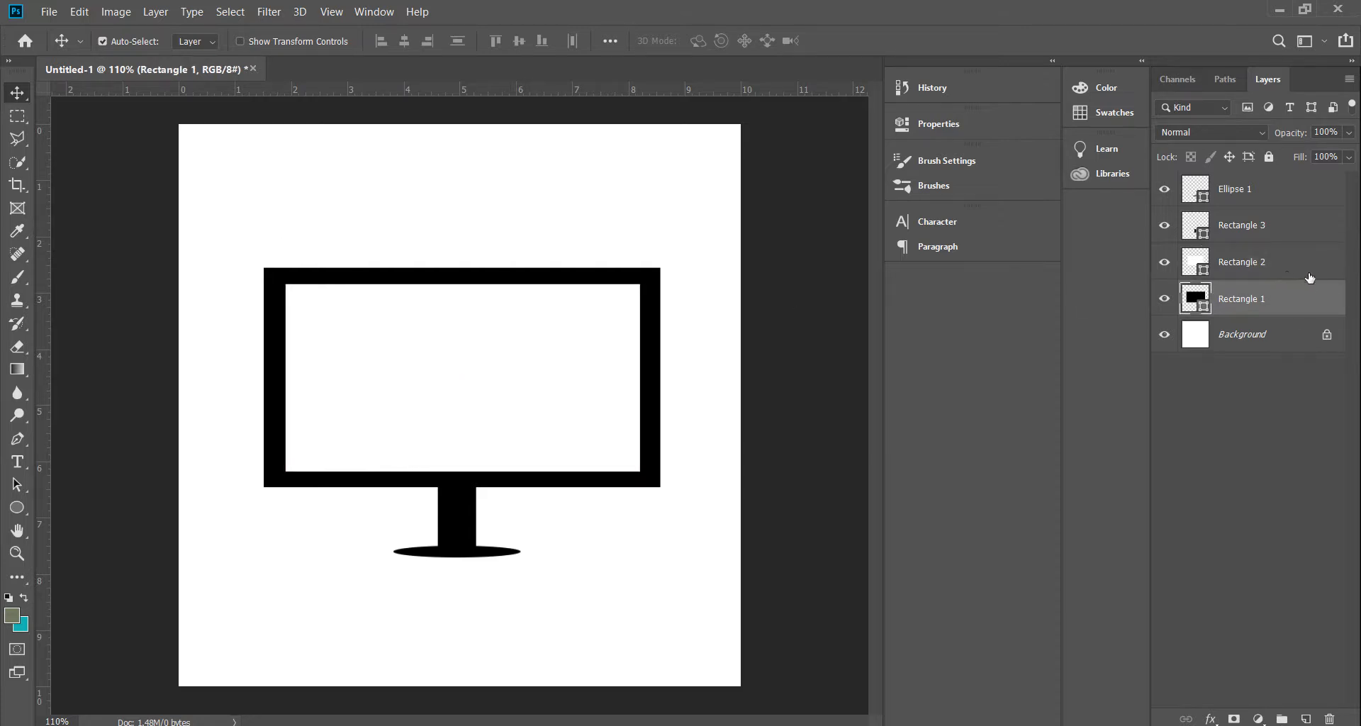
pyautogui.keyDown('shift'); pyautogui.click(1267, 191); pyautogui.keyUp('shift')
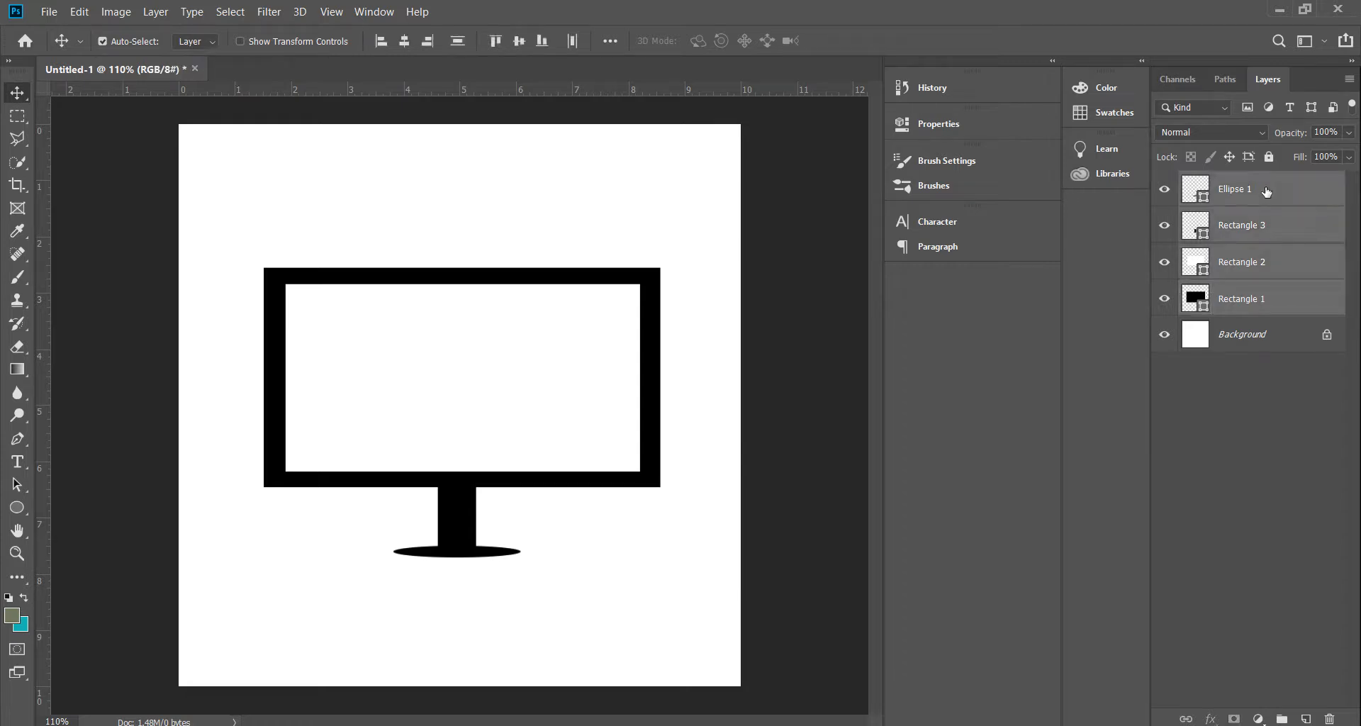
pyautogui.click(155, 11)
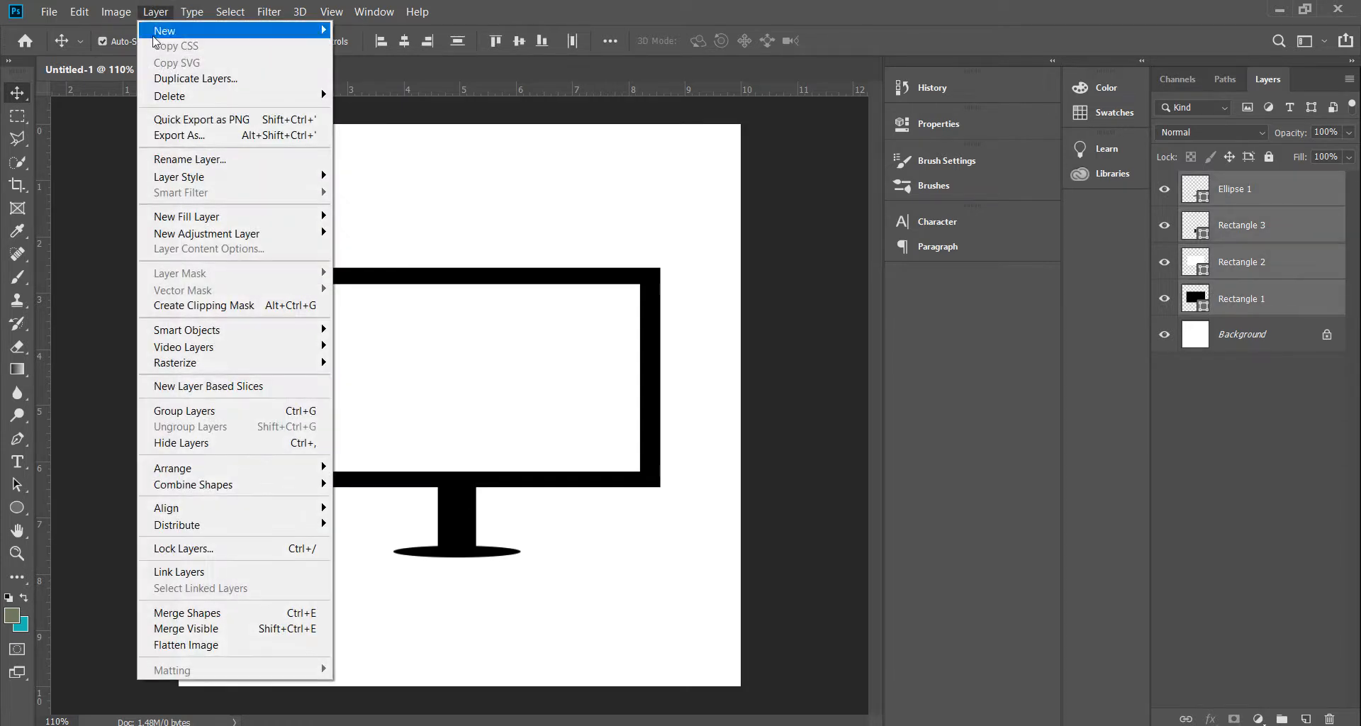
pyautogui.click(185, 412)
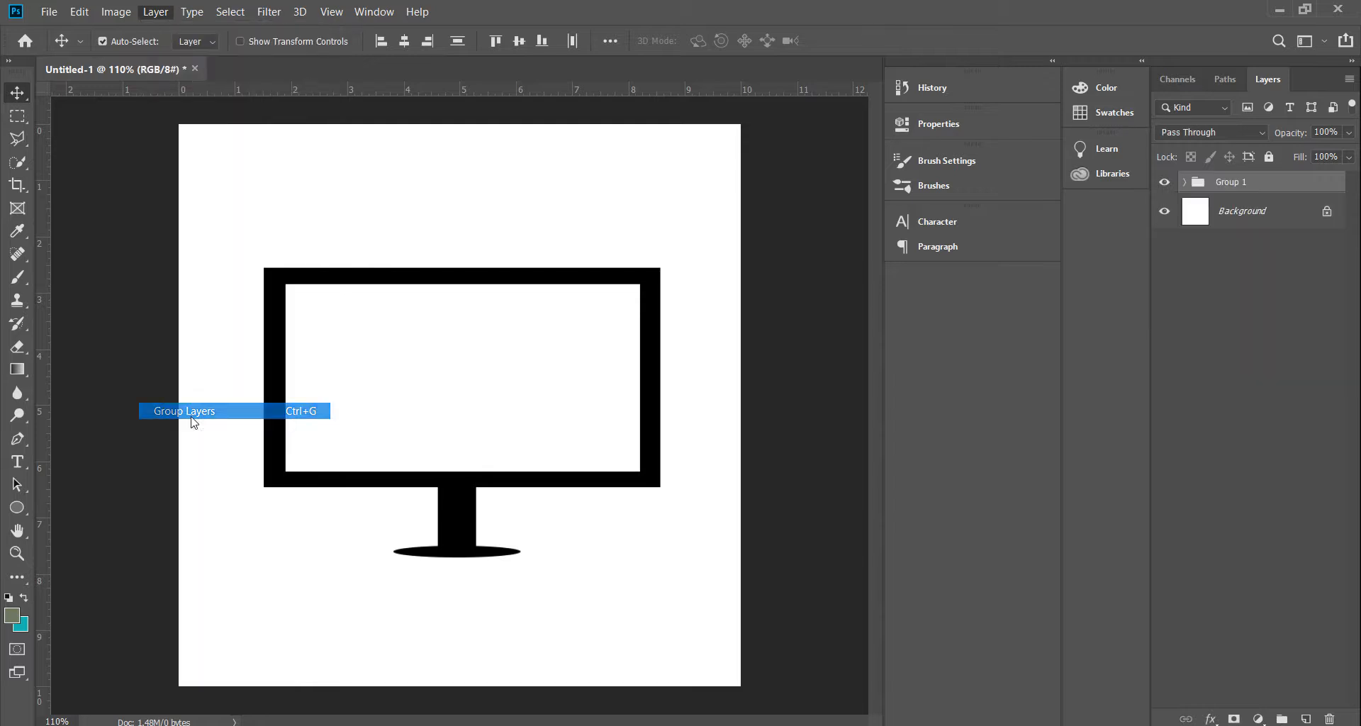
# Duplicate the monitor group as Group 1 copy and hide the original group.
pyautogui.rightClick(1233, 183)
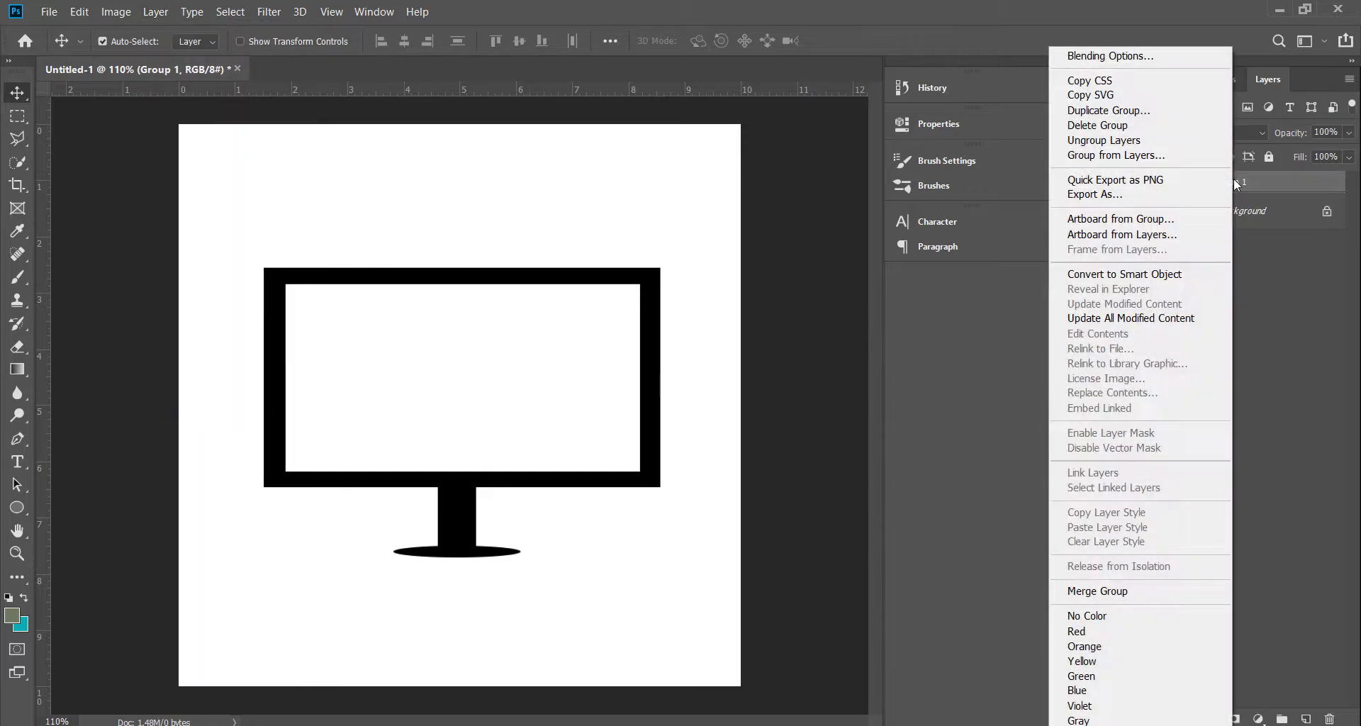
pyautogui.click(1092, 112)
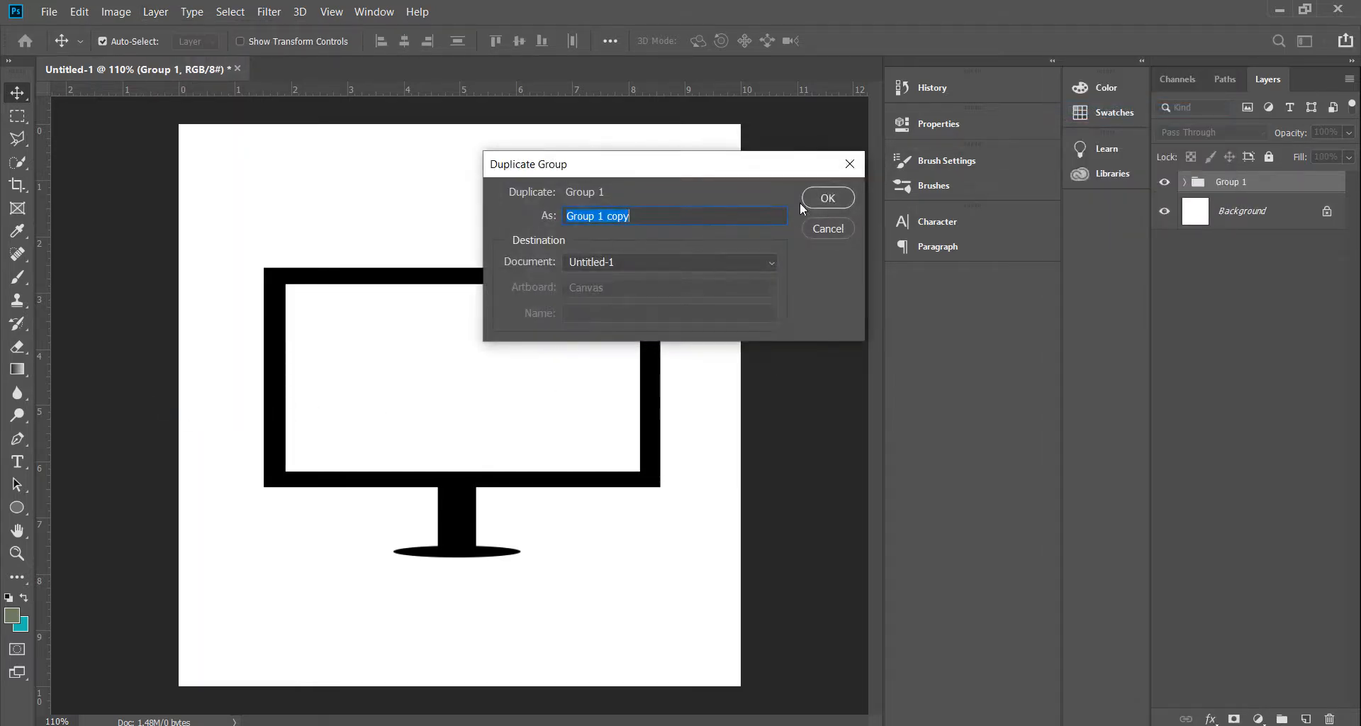
pyautogui.click(825, 198)
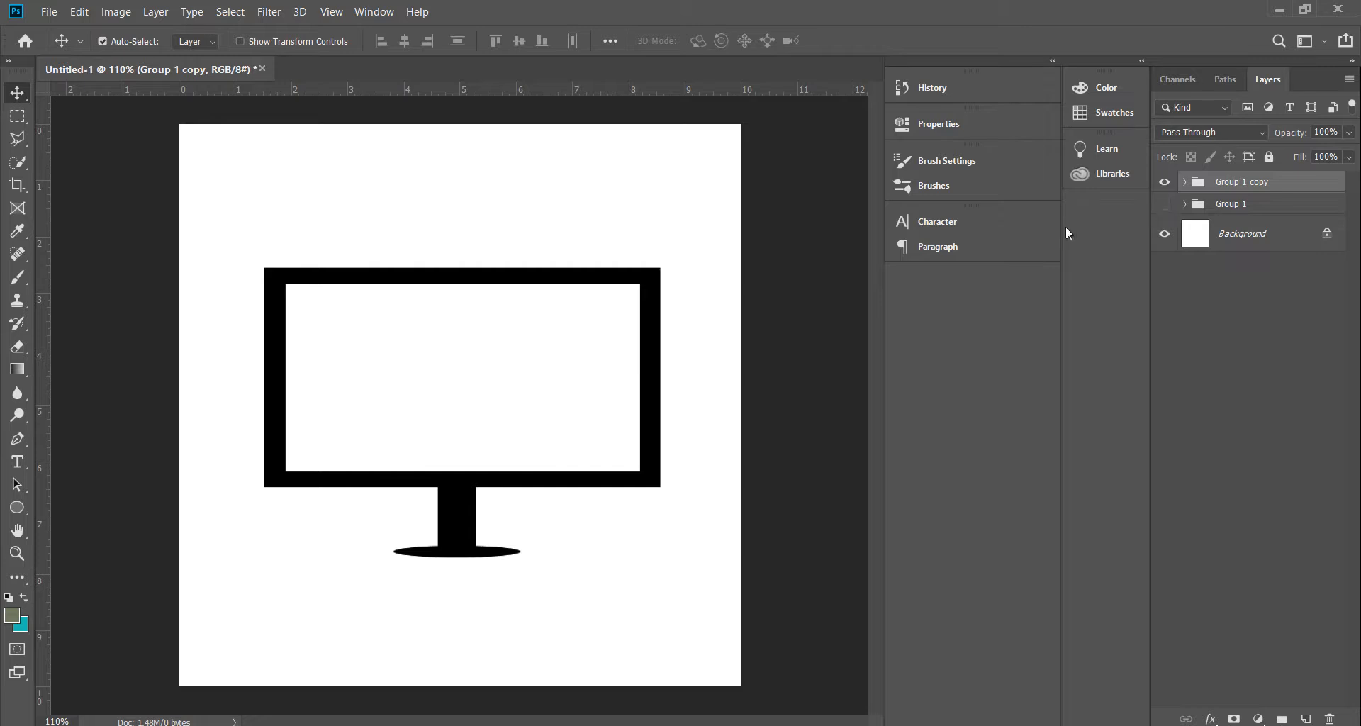
# Transform the group copy in perspective so its right side becomes much taller, about 195% height, and place it within the canvas.
pyautogui.hotkey('ctrl', 't')
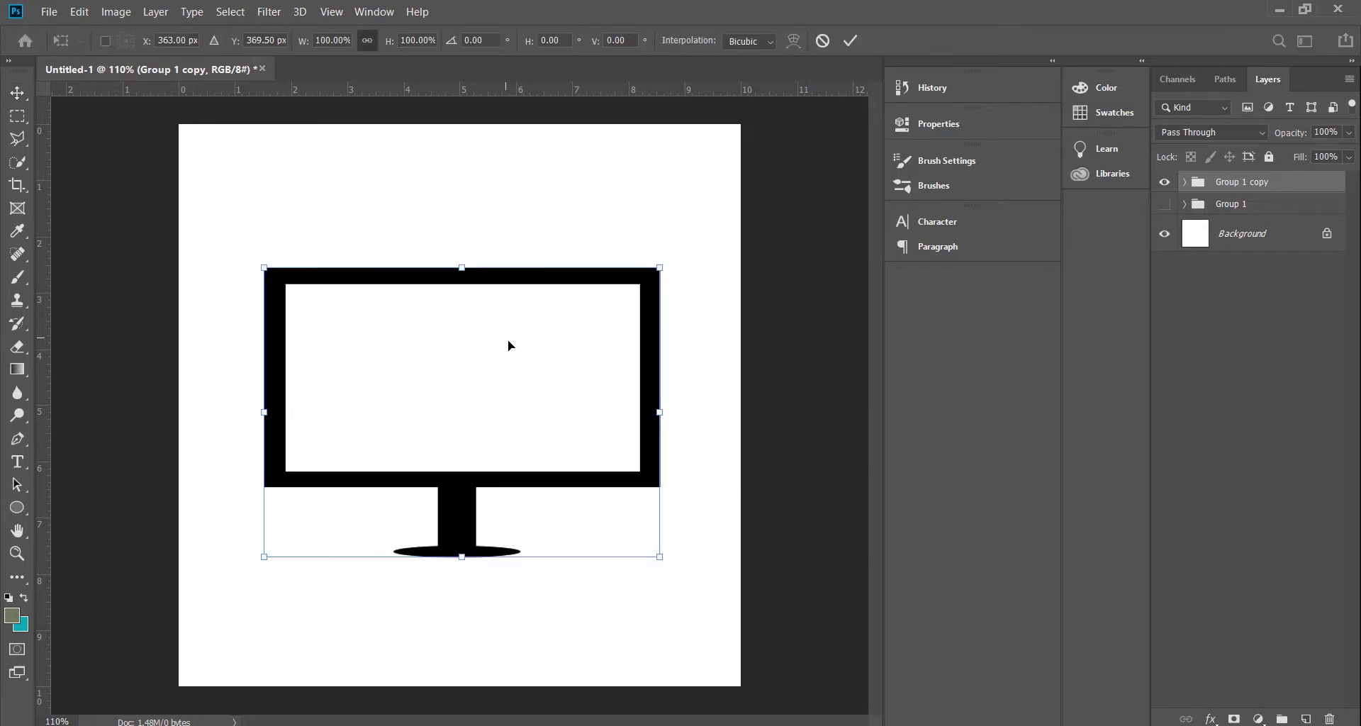
pyautogui.moveTo(507, 345)
pyautogui.mouseDown()
pyautogui.moveTo(546, 319)
pyautogui.moveTo(507, 329)
pyautogui.mouseUp()
pyautogui.rightClick(412, 323)
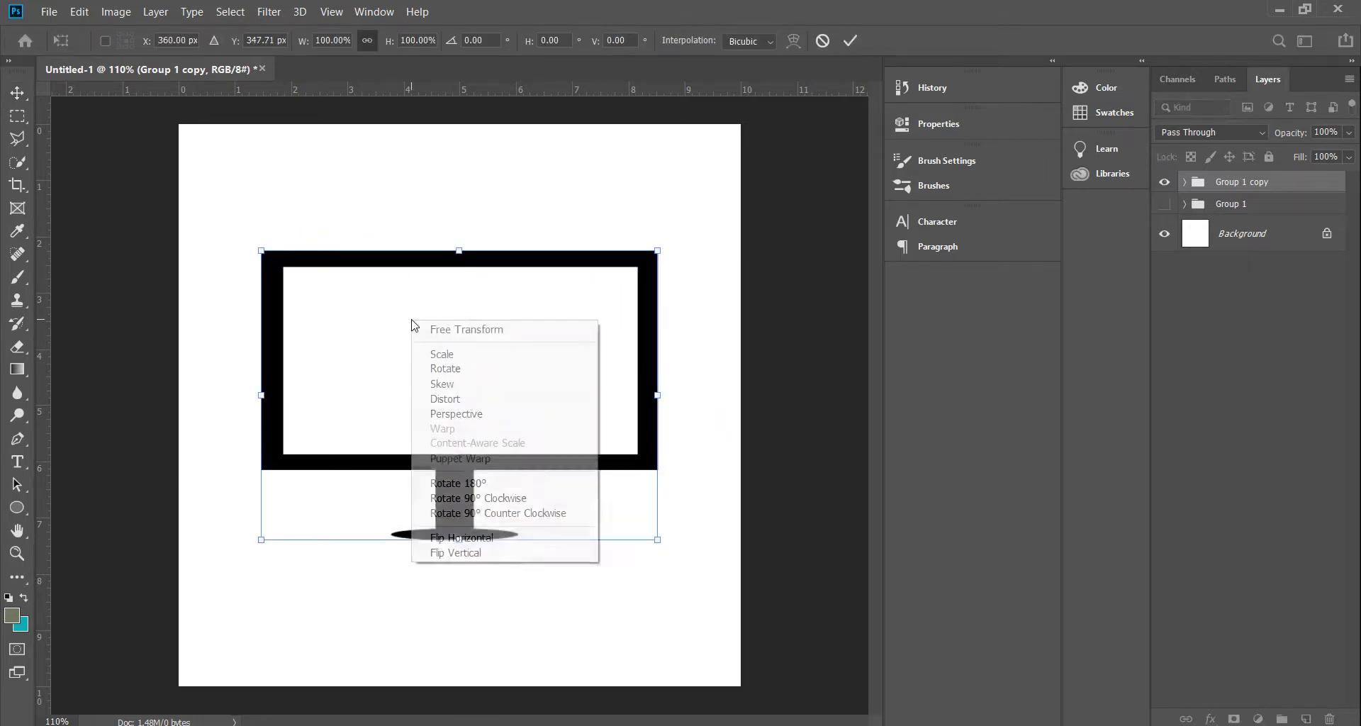
pyautogui.click(460, 417)
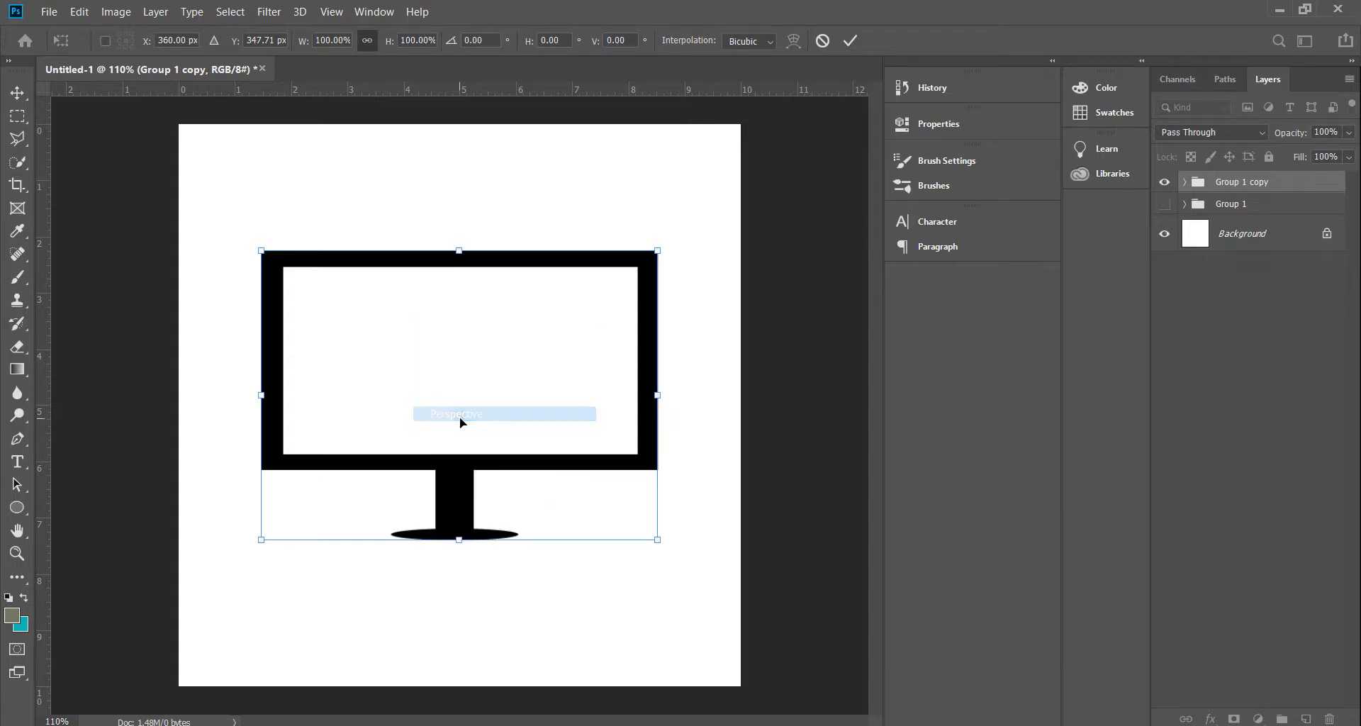
pyautogui.moveTo(657, 395); pyautogui.dragTo(736, 355)
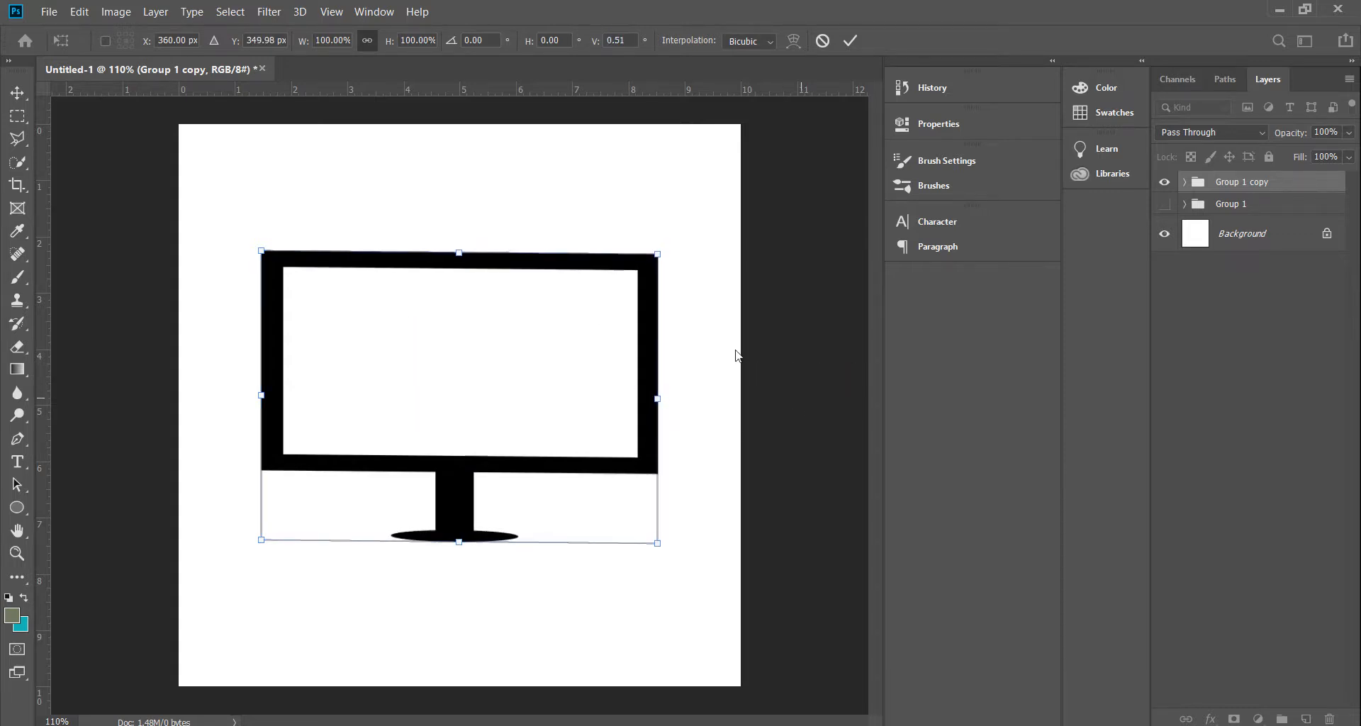
pyautogui.moveTo(664, 264); pyautogui.dragTo(683, 119)
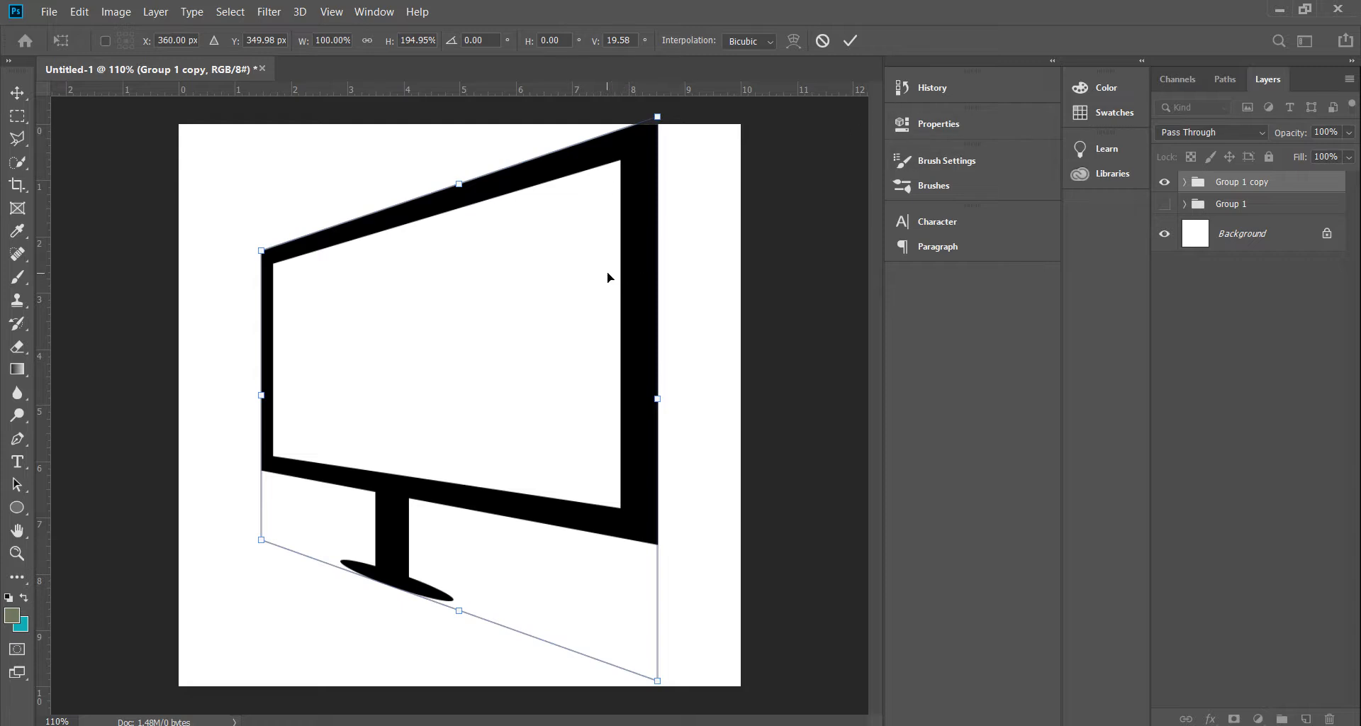
pyautogui.moveTo(630, 270); pyautogui.dragTo(621, 283)
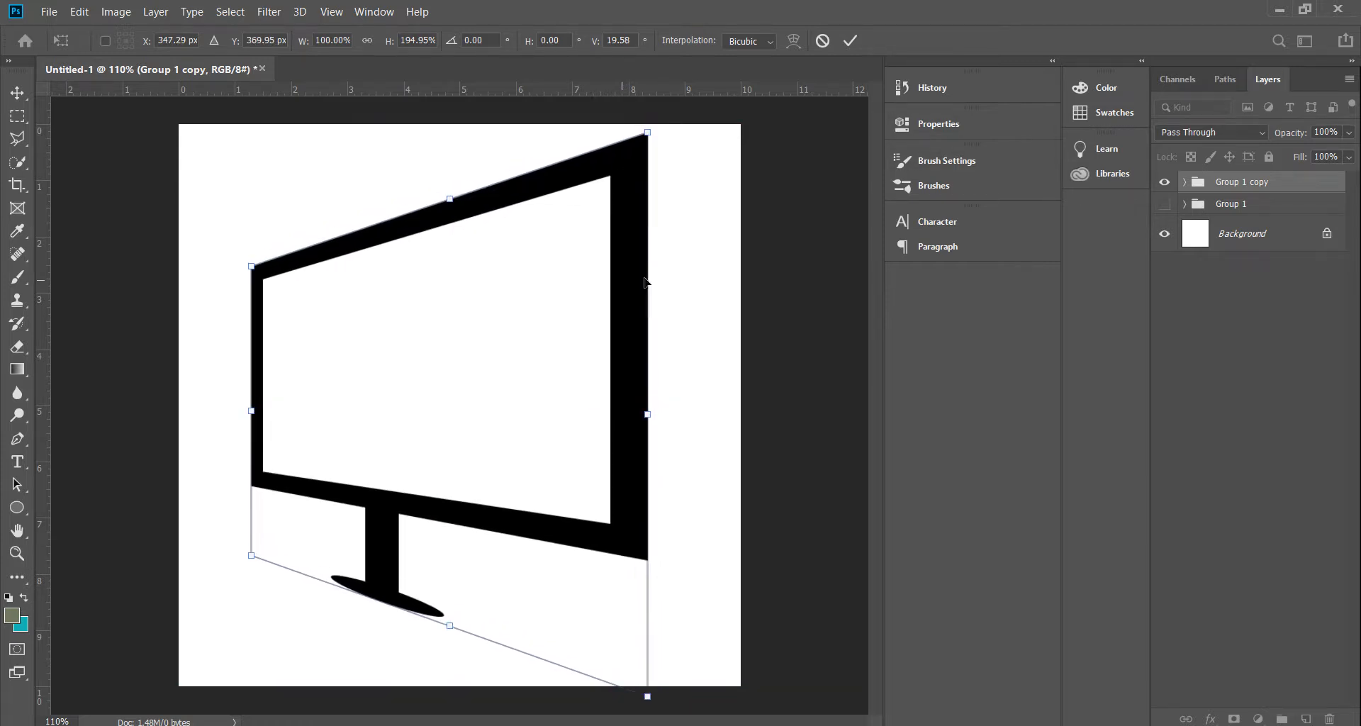
pyautogui.click(850, 41)
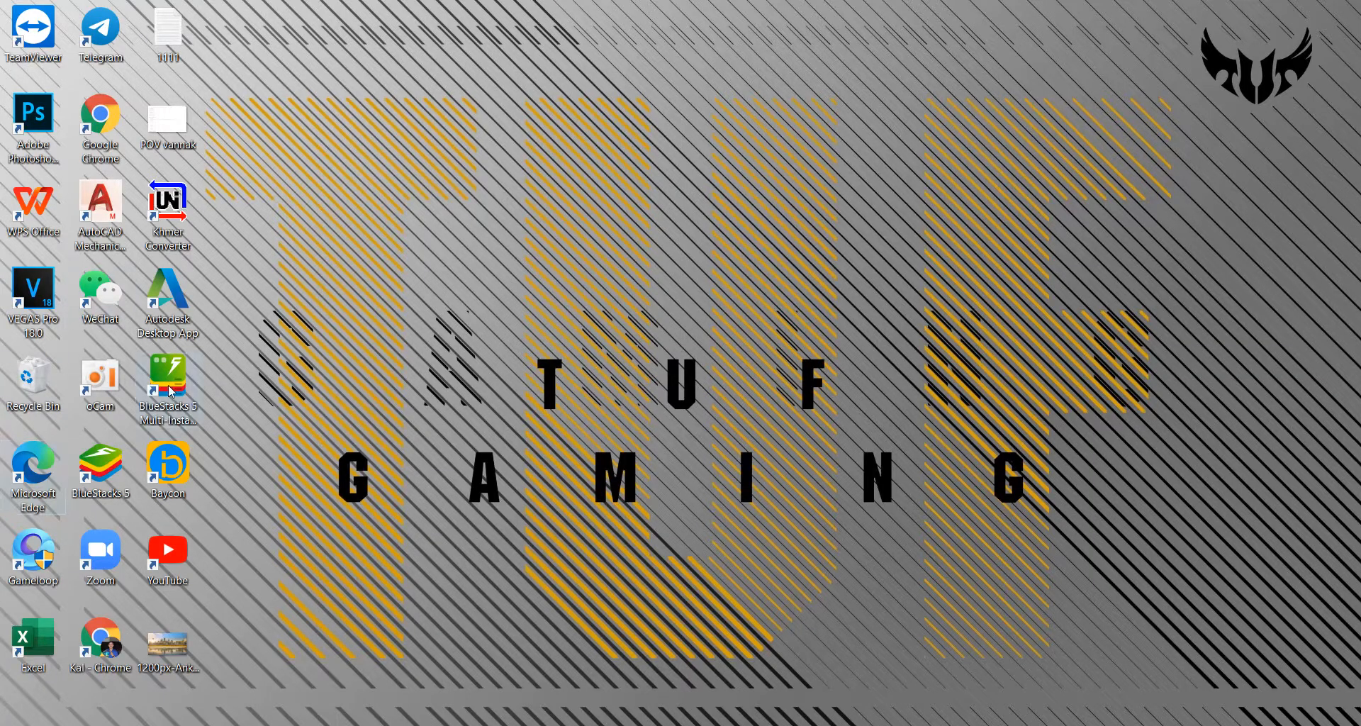
# Place the 1200px-Ankor_Wat_temple image from the desktop and distort its four corners onto the monitor's screen corners.
pyautogui.moveTo(162, 646); pyautogui.dragTo(454, 305)
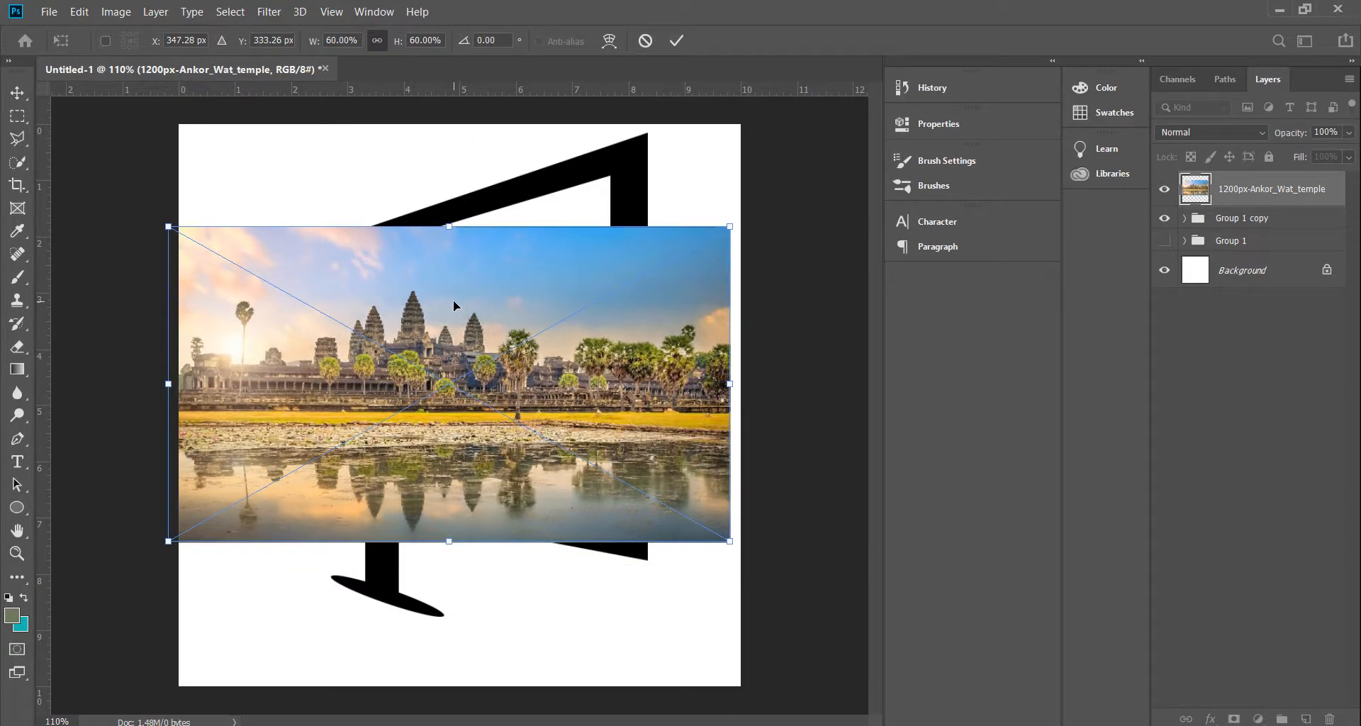
pyautogui.click(79, 12)
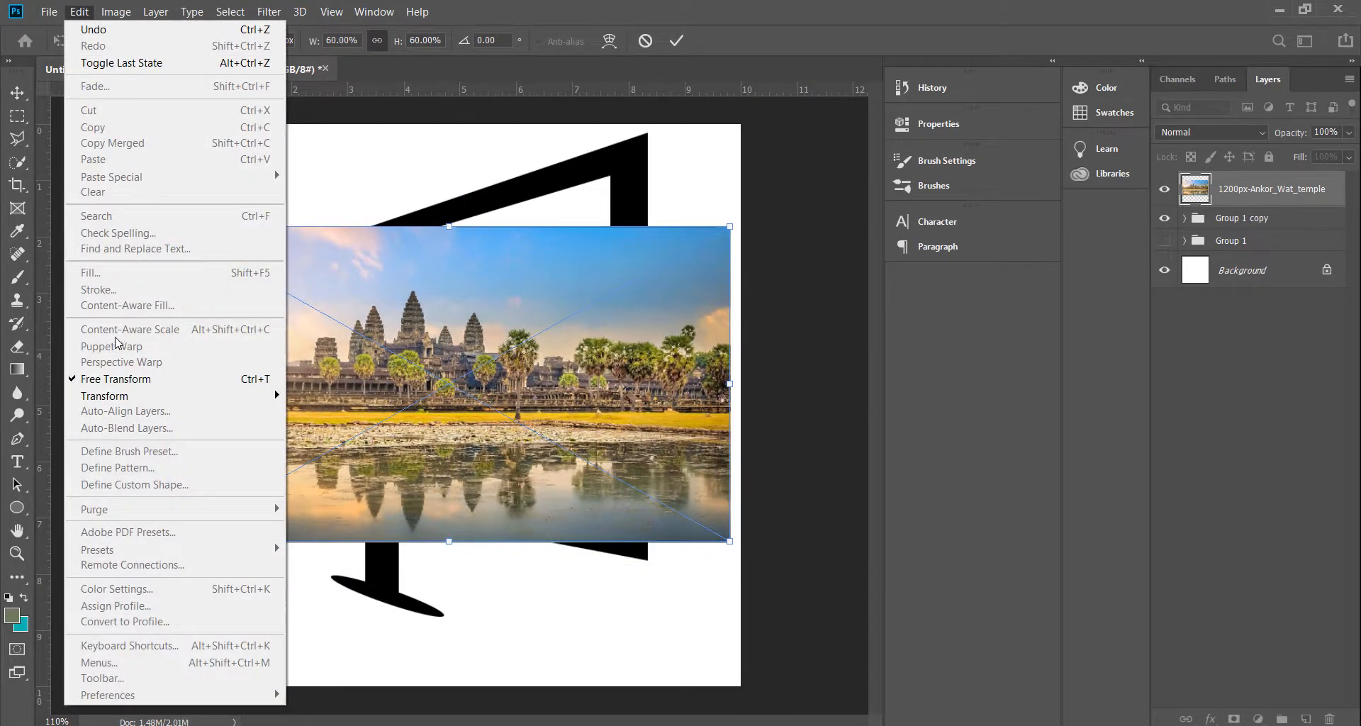
pyautogui.moveTo(149, 394)
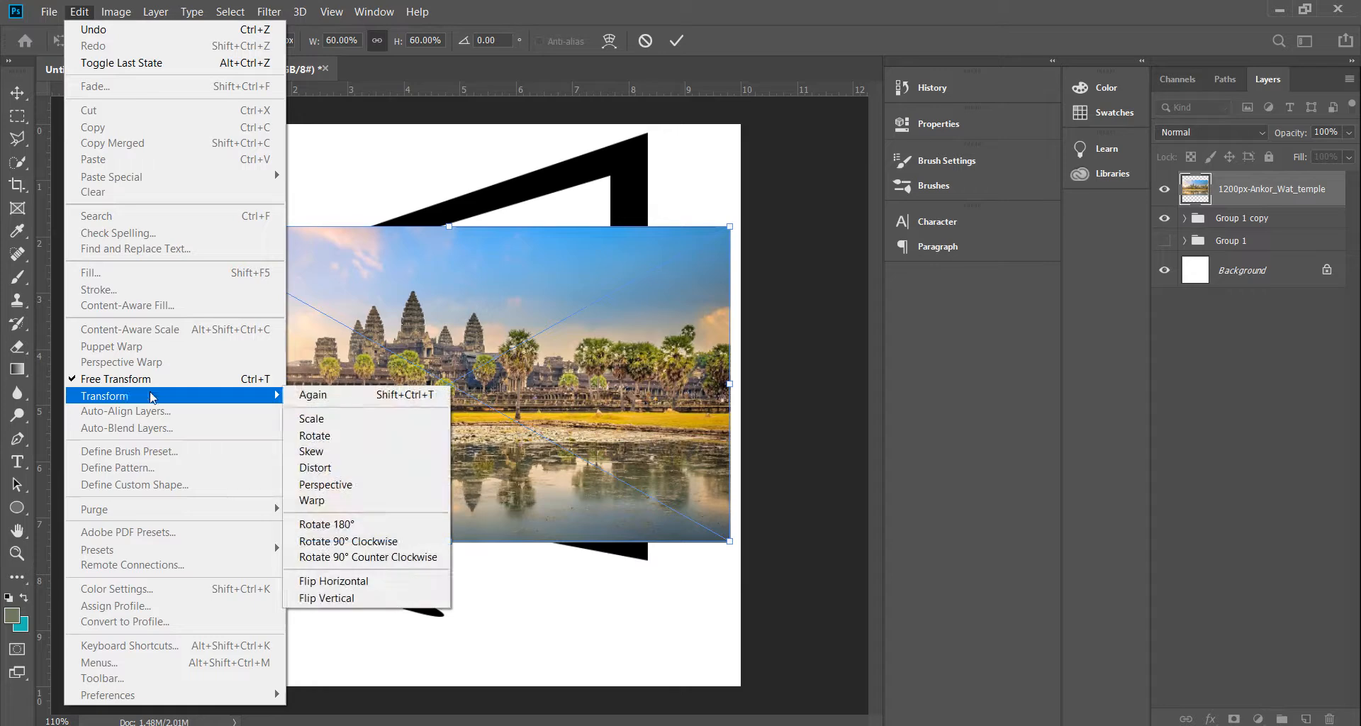
pyautogui.click(324, 468)
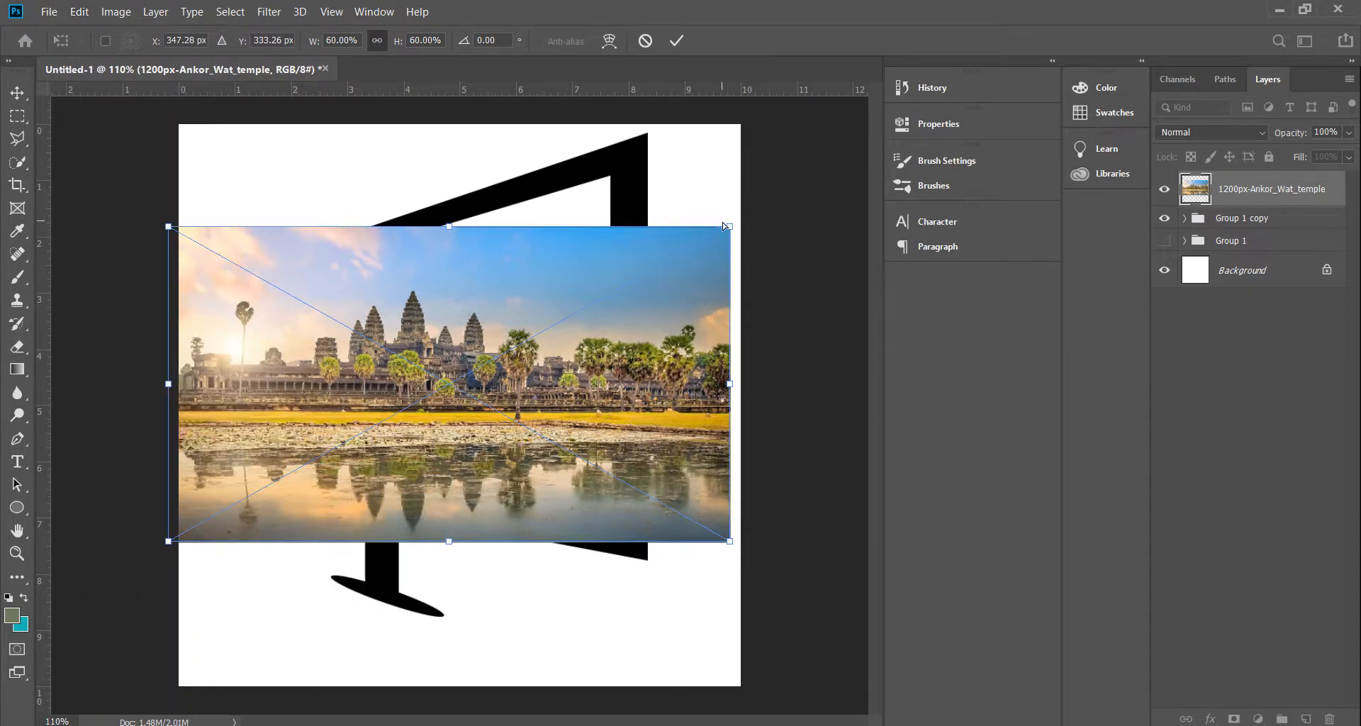
pyautogui.moveTo(730, 228); pyautogui.dragTo(611, 185)
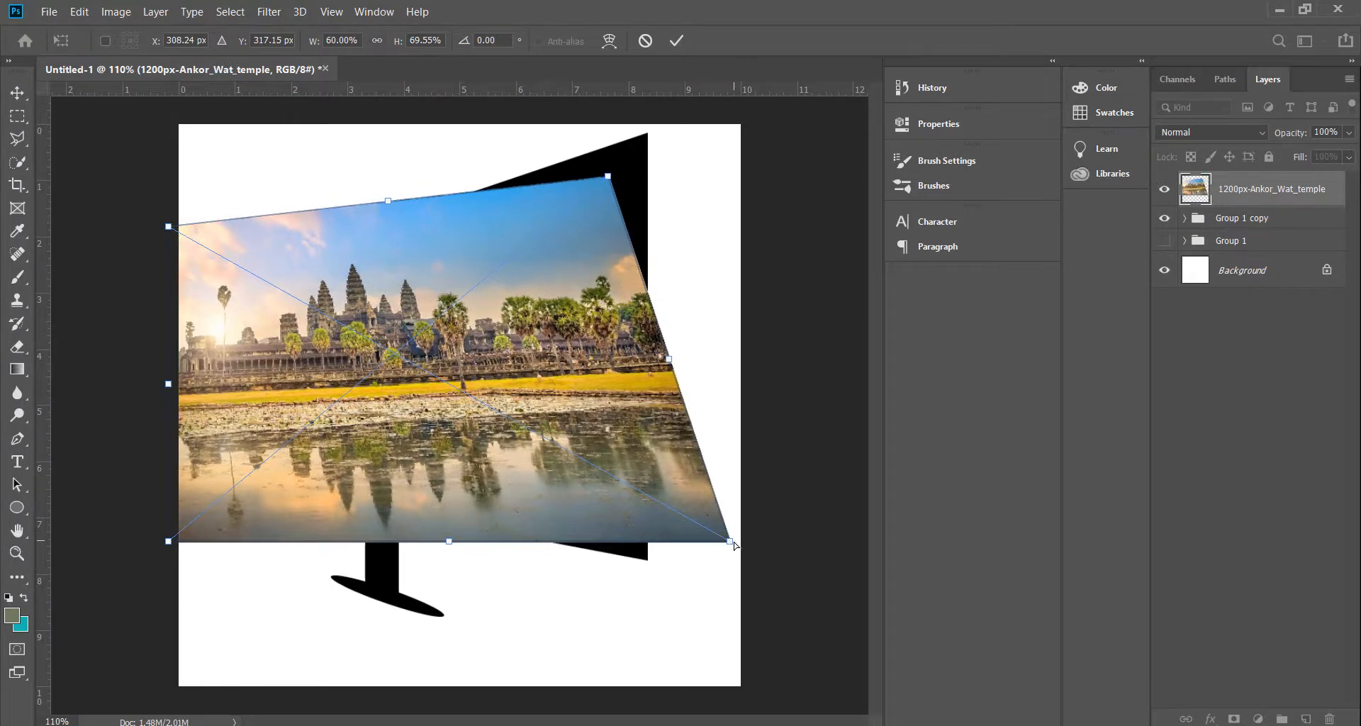
pyautogui.moveTo(730, 541); pyautogui.dragTo(609, 523)
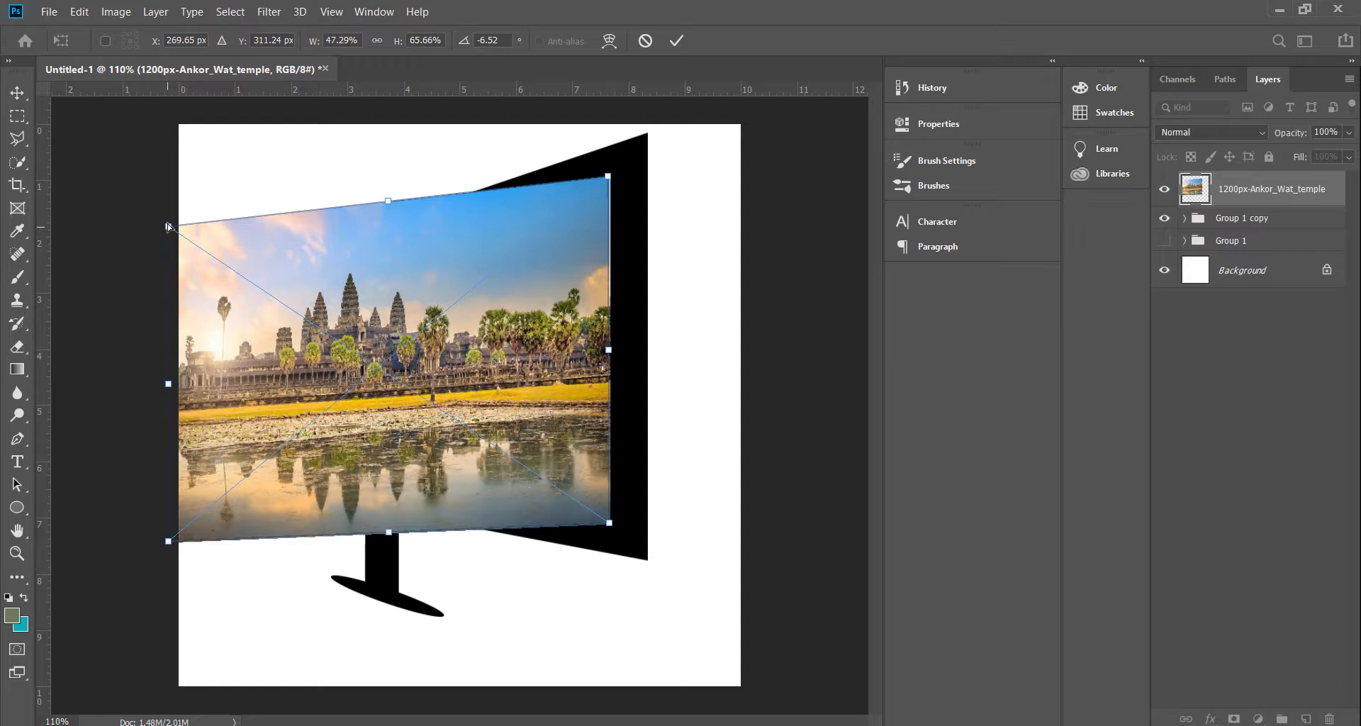
pyautogui.moveTo(169, 227); pyautogui.dragTo(262, 282)
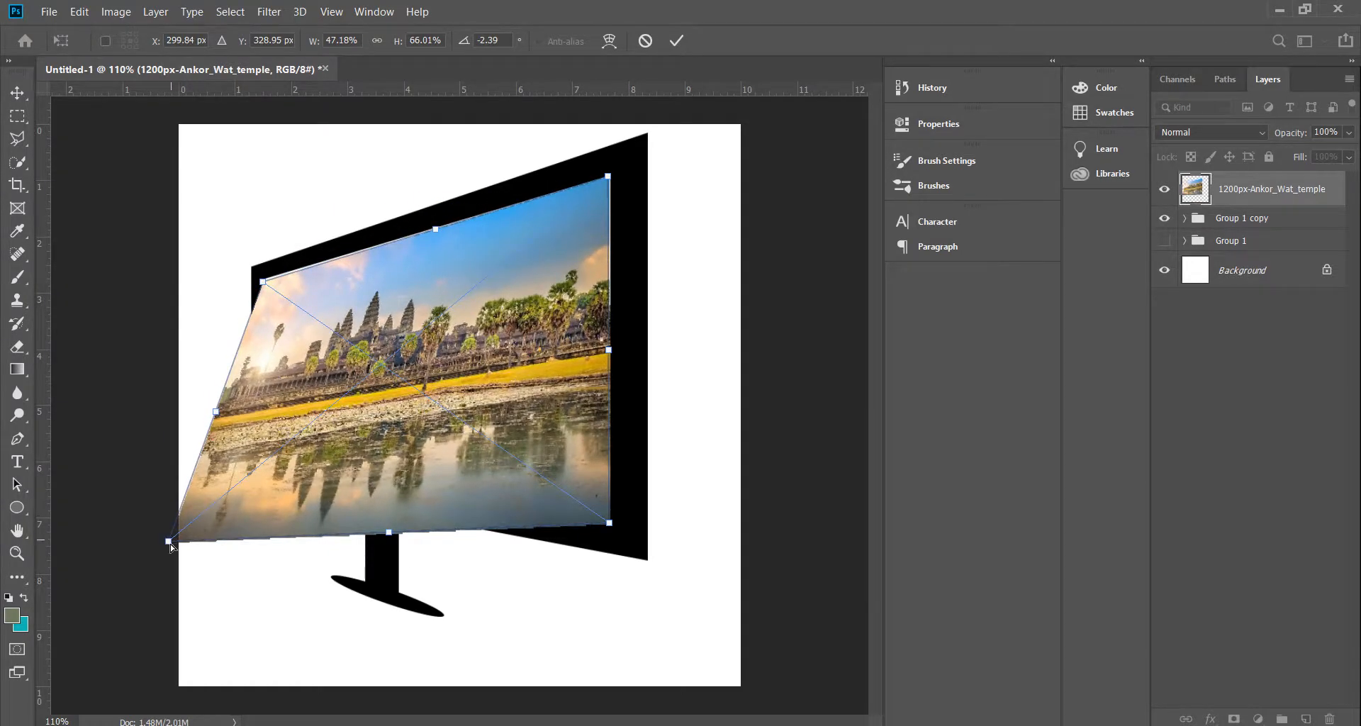
pyautogui.moveTo(169, 541); pyautogui.dragTo(263, 471)
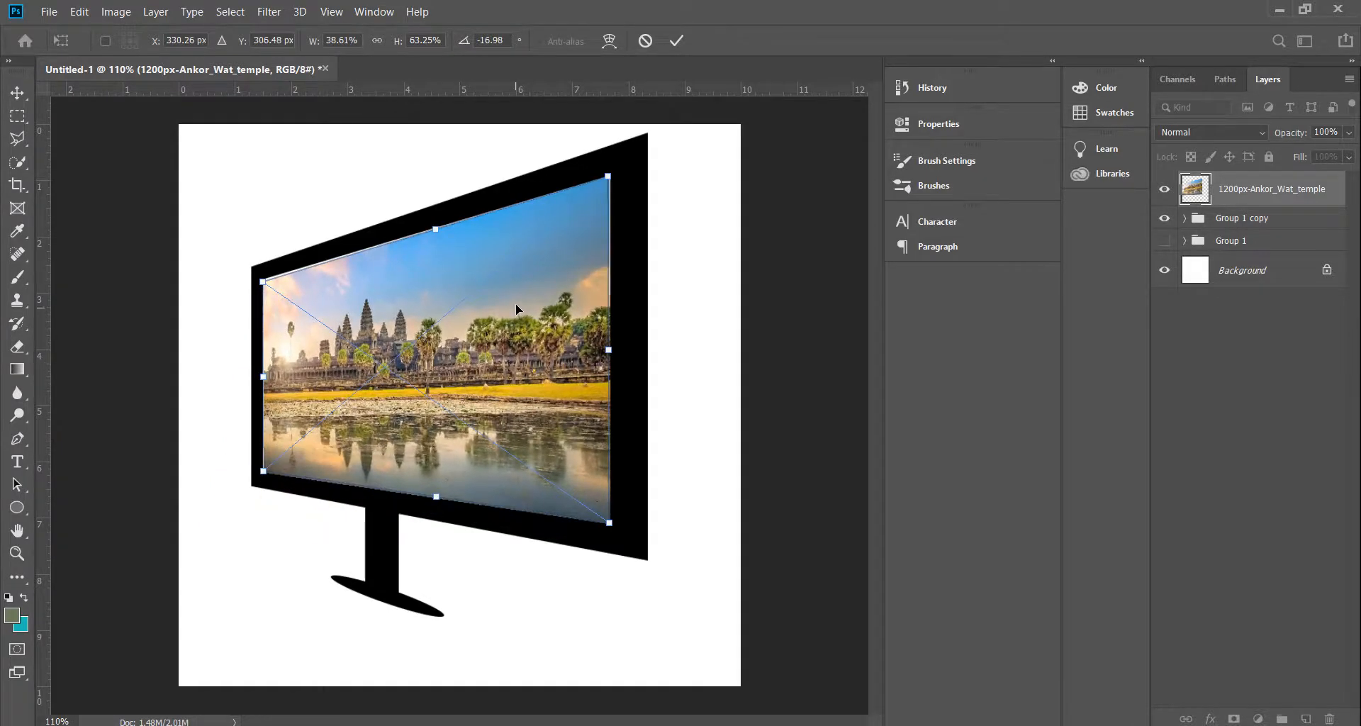
# Fine-tune the temple image's upper-right and lower-left corners to meet the black frame's inner corners exactly.
pyautogui.scroll(6, 606, 180)
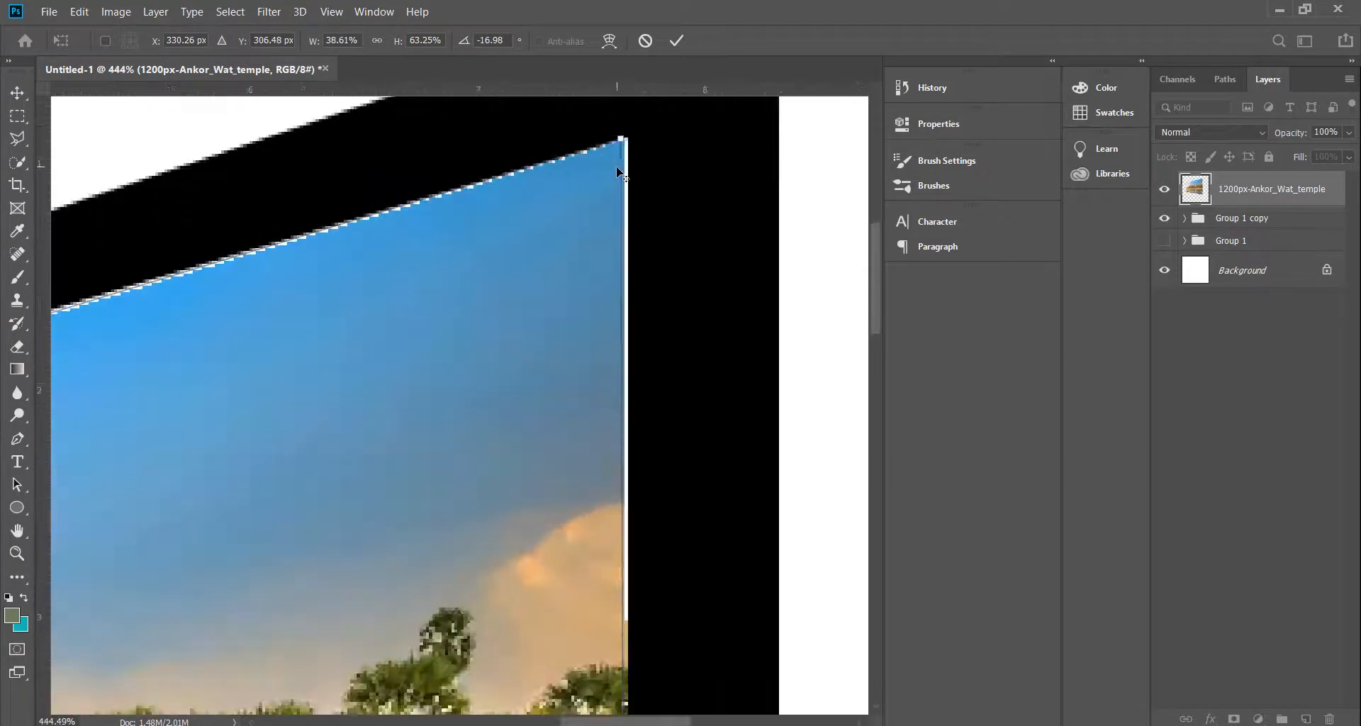
pyautogui.moveTo(622, 144); pyautogui.dragTo(626, 135)
pyautogui.scroll(-4, 601, 257)
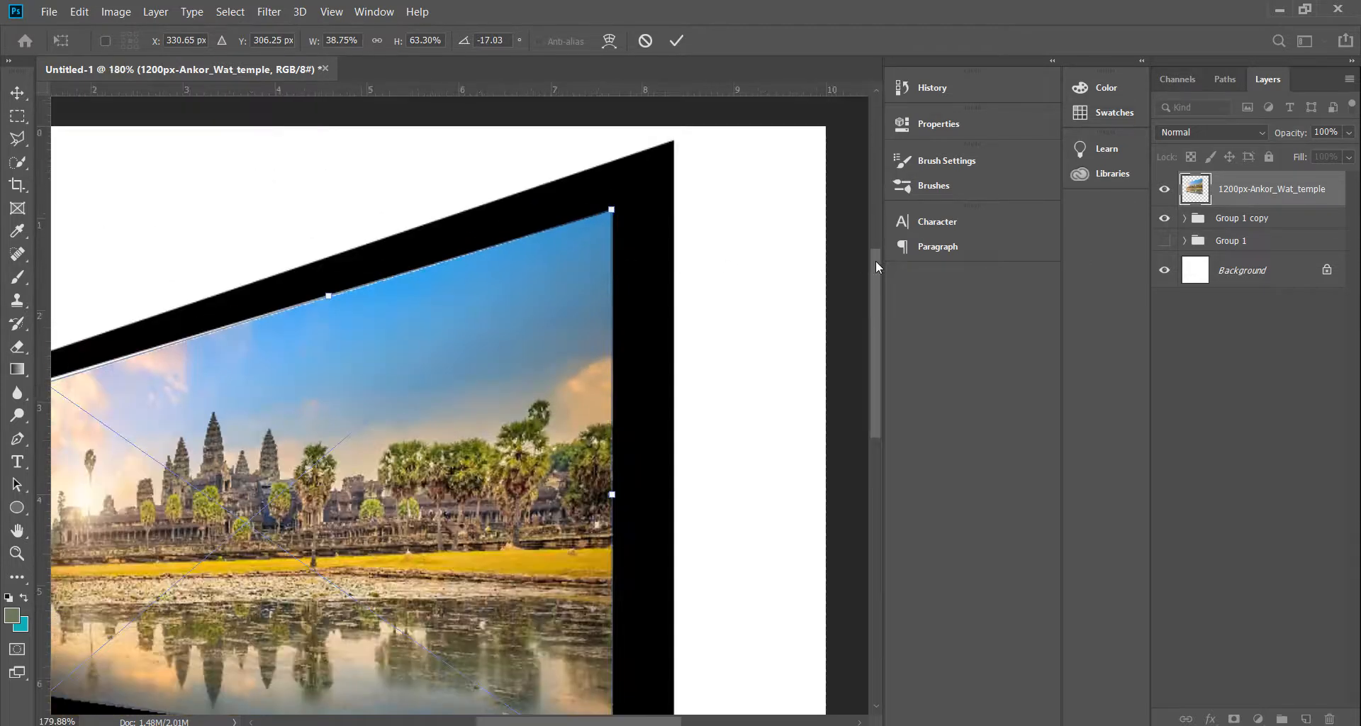
pyautogui.scroll(-4, 859, 375)
pyautogui.scroll(7, 546, 367)
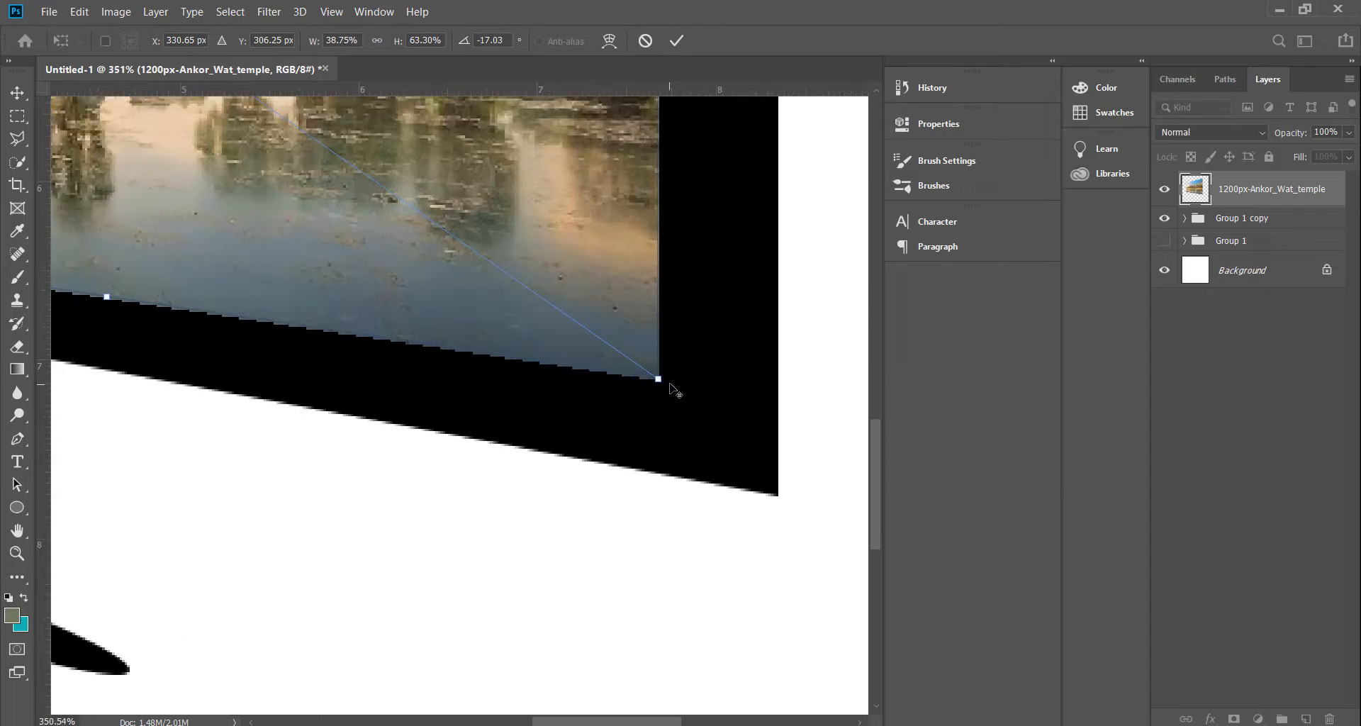
pyautogui.scroll(-8, 674, 389)
pyautogui.moveTo(553, 719); pyautogui.dragTo(453, 714)
pyautogui.scroll(4, 432, 316)
pyautogui.scroll(6, 423, 297)
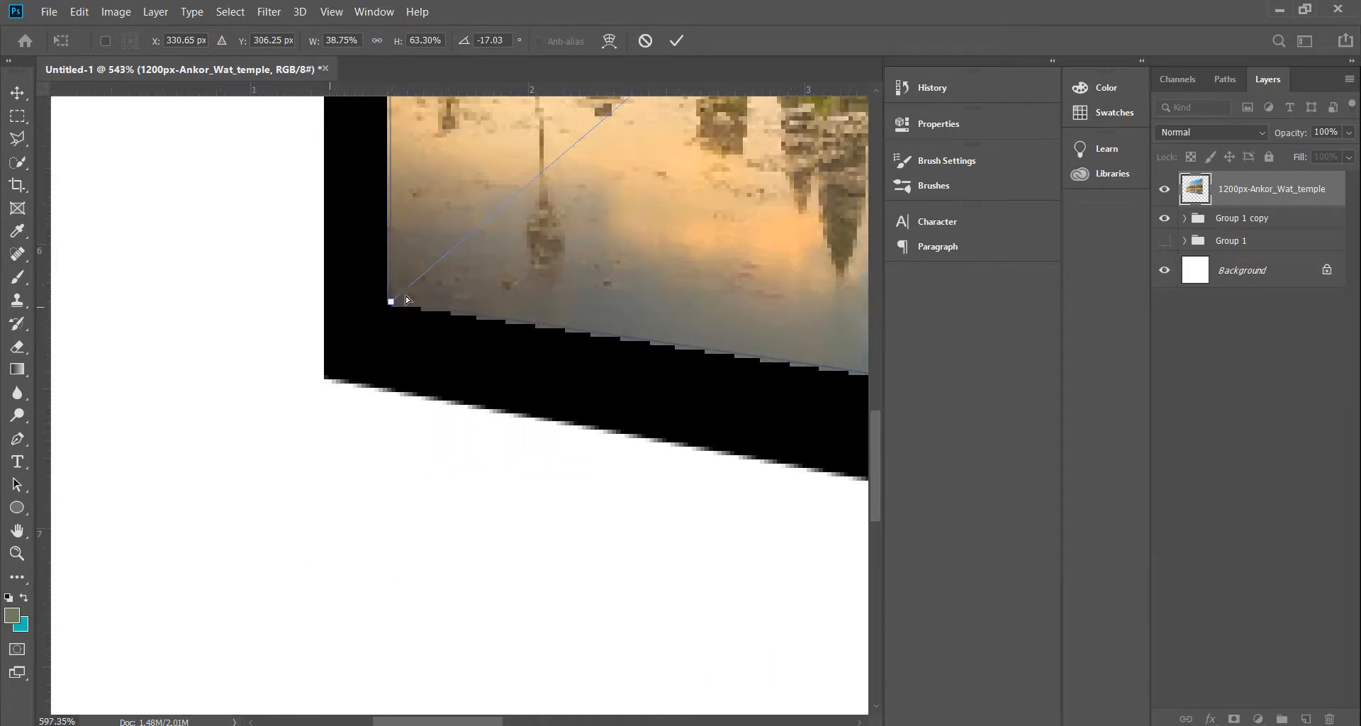
pyautogui.moveTo(392, 306); pyautogui.dragTo(387, 297)
# Align the temple image's upper-left corner with the frame's inner corner and apply the distortion.
pyautogui.moveTo(876, 457); pyautogui.dragTo(879, 280)
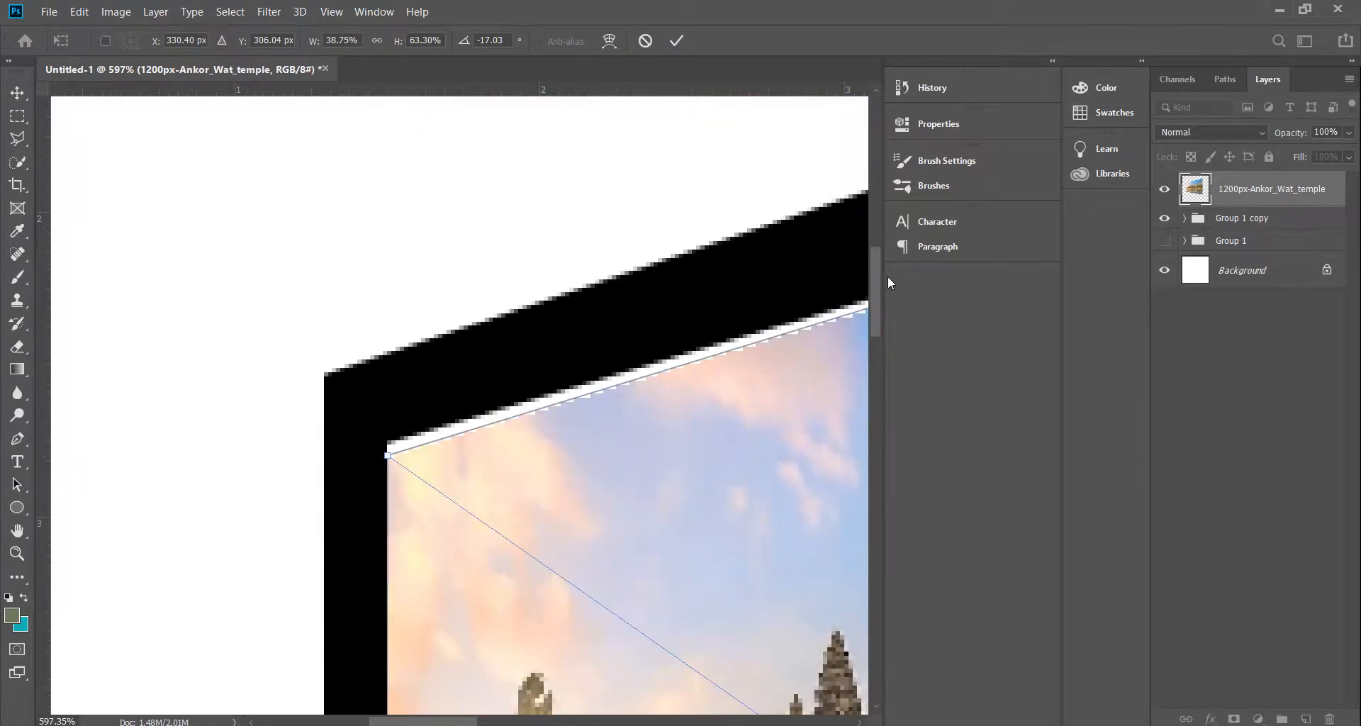
pyautogui.moveTo(388, 454); pyautogui.dragTo(387, 441)
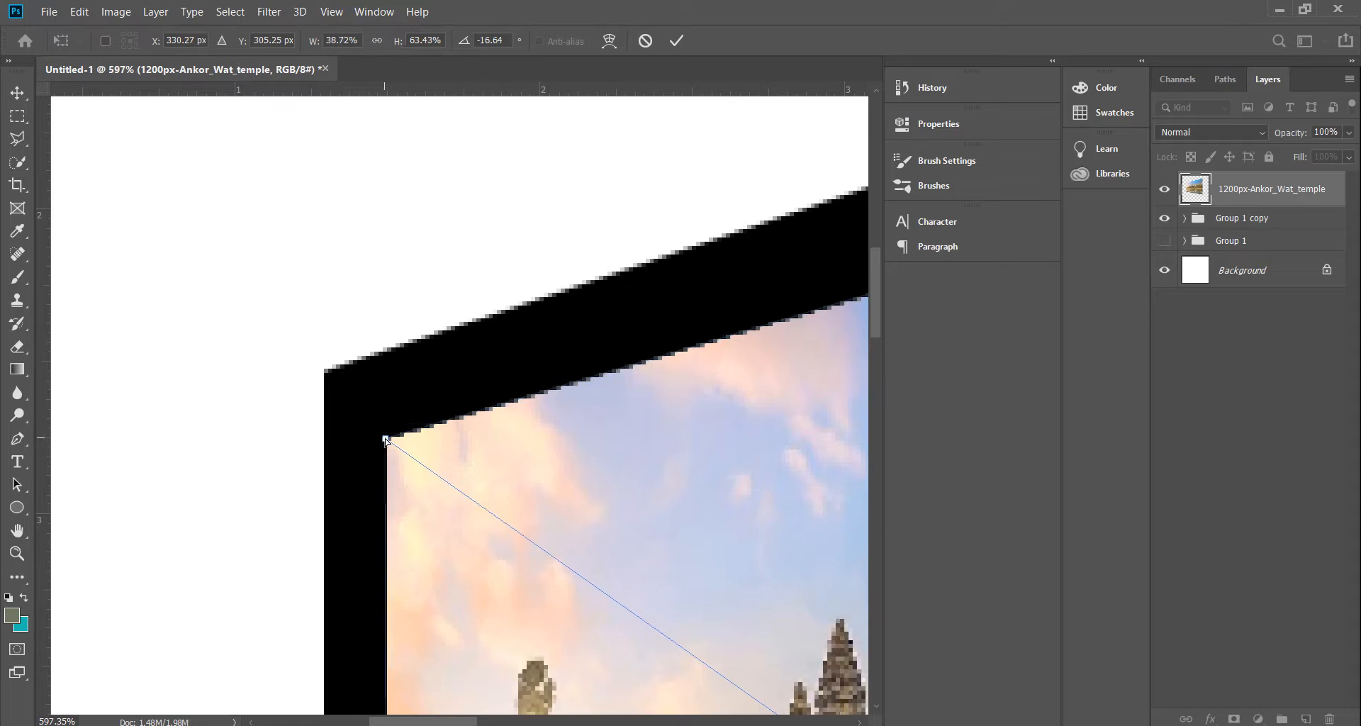
pyautogui.click(675, 40)
# View the whole angled monitor and examine how the temple image fits its screen.
pyautogui.scroll(-5, 674, 461)
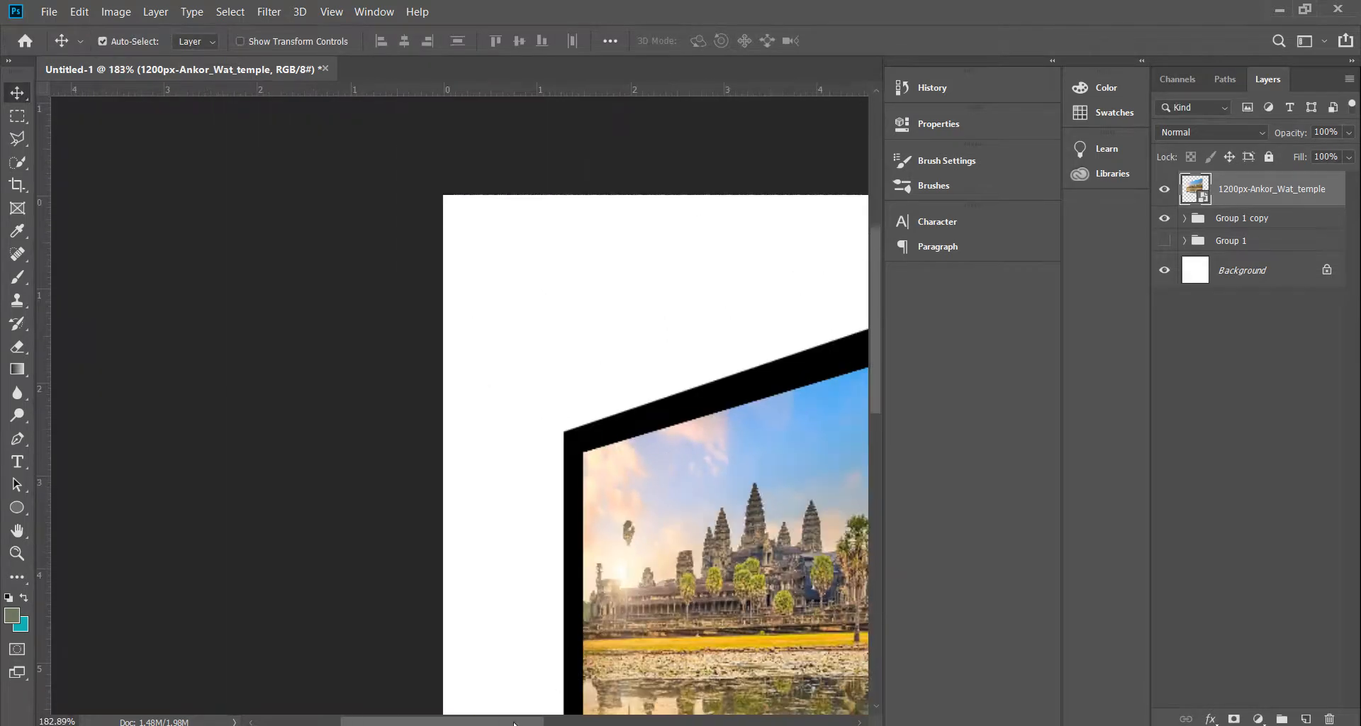
pyautogui.click(17, 553)
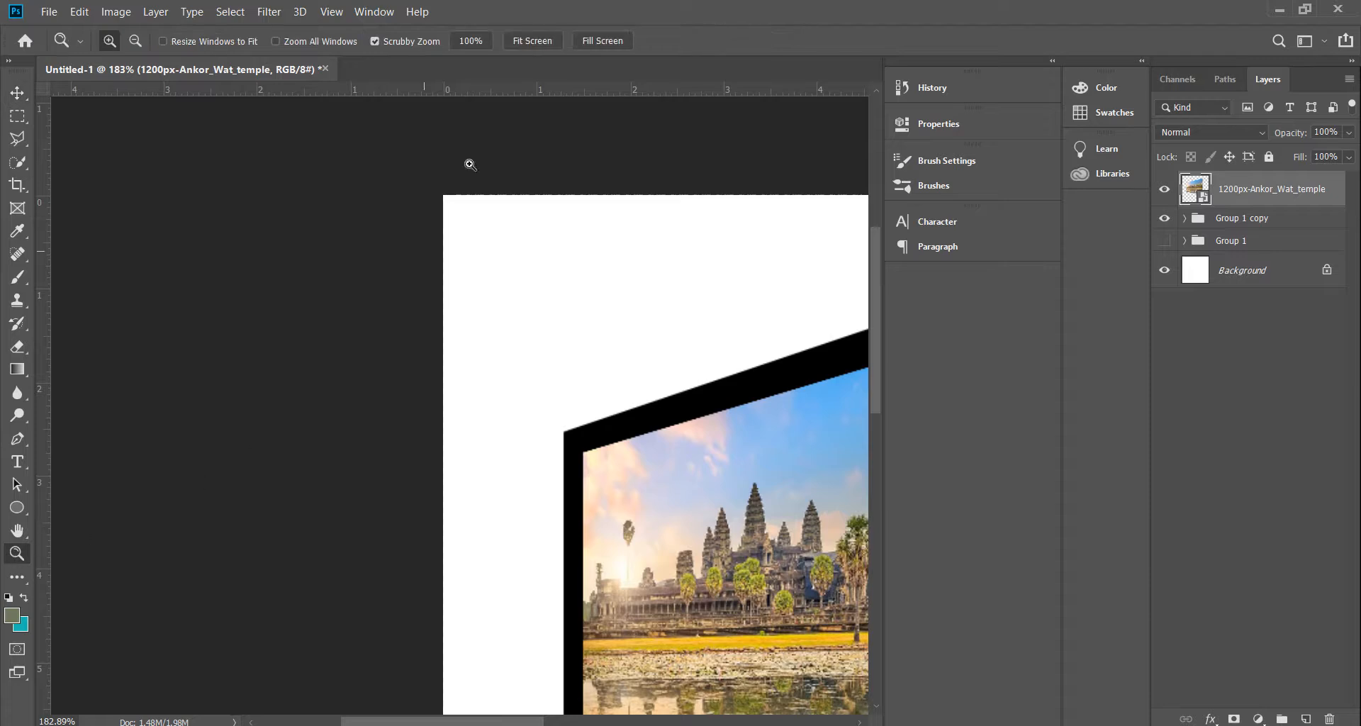
pyautogui.click(596, 40)
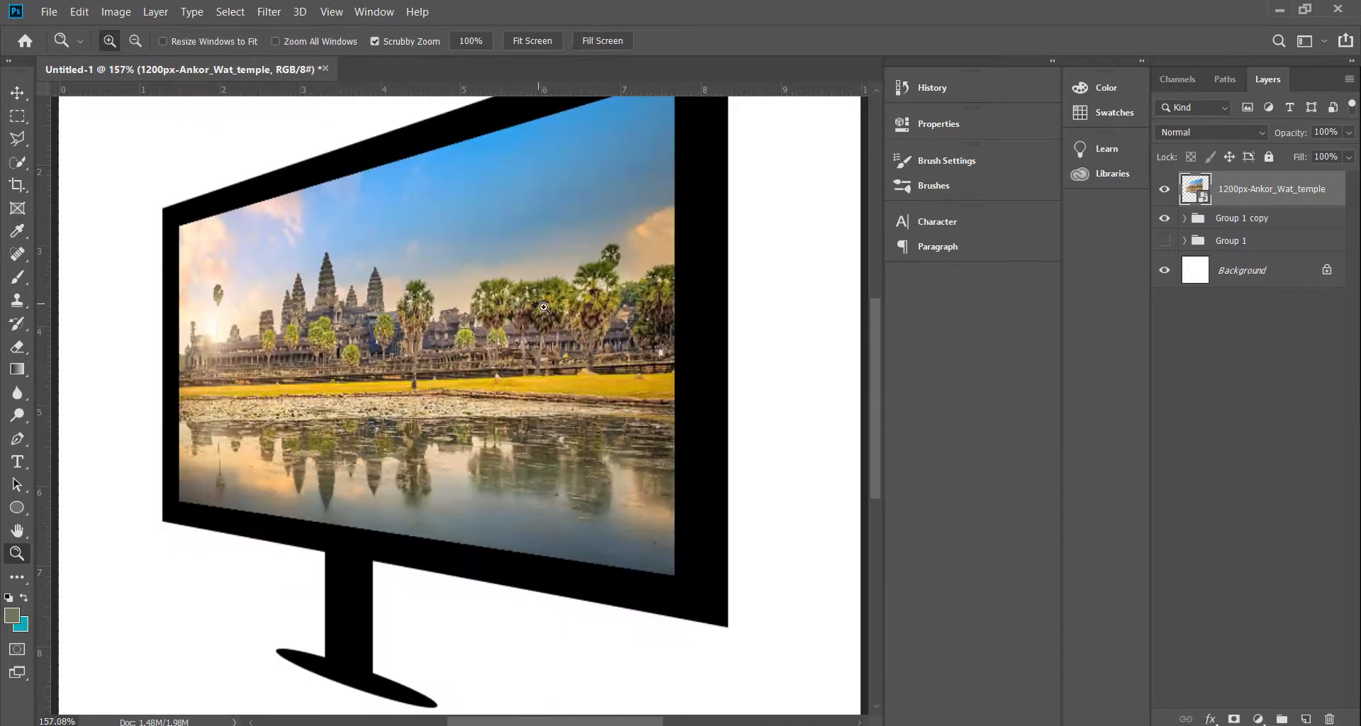
pyautogui.hotkey('ctrl', '0')
pyautogui.scroll(2, 592, 327)
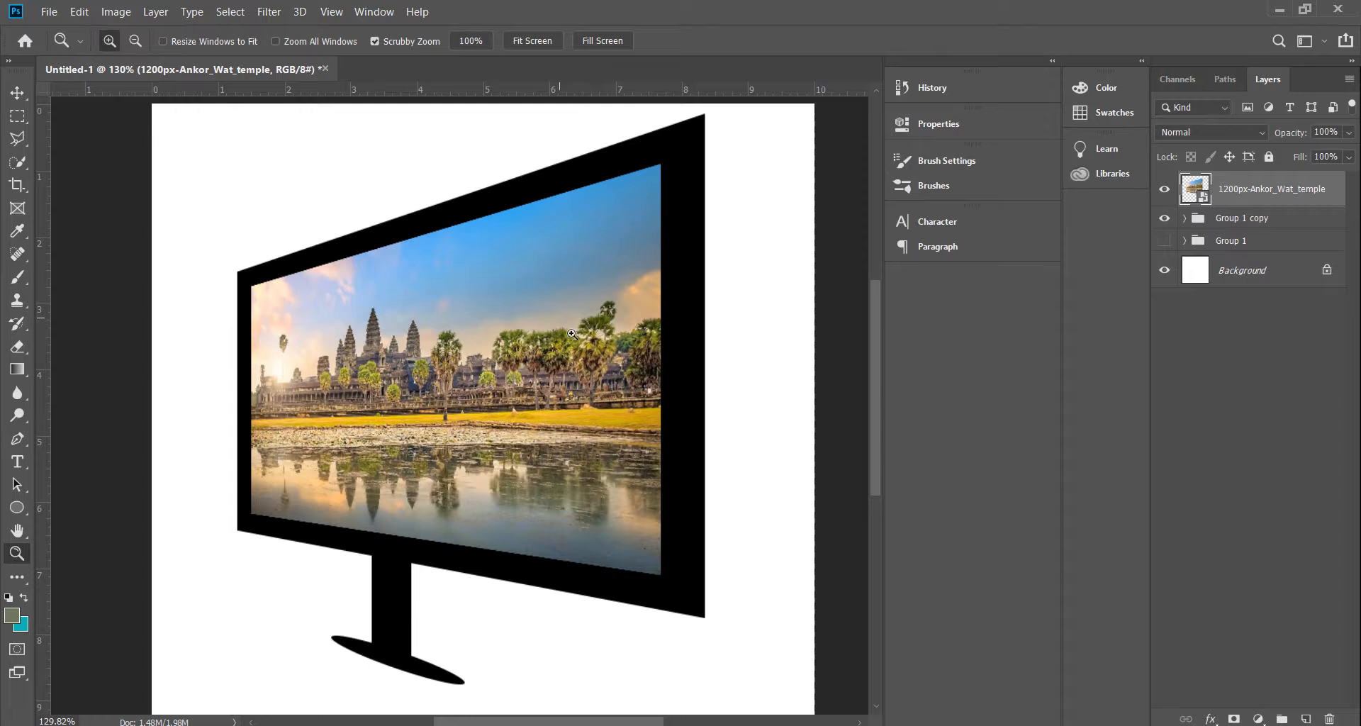
pyautogui.scroll(-1, 552, 349)
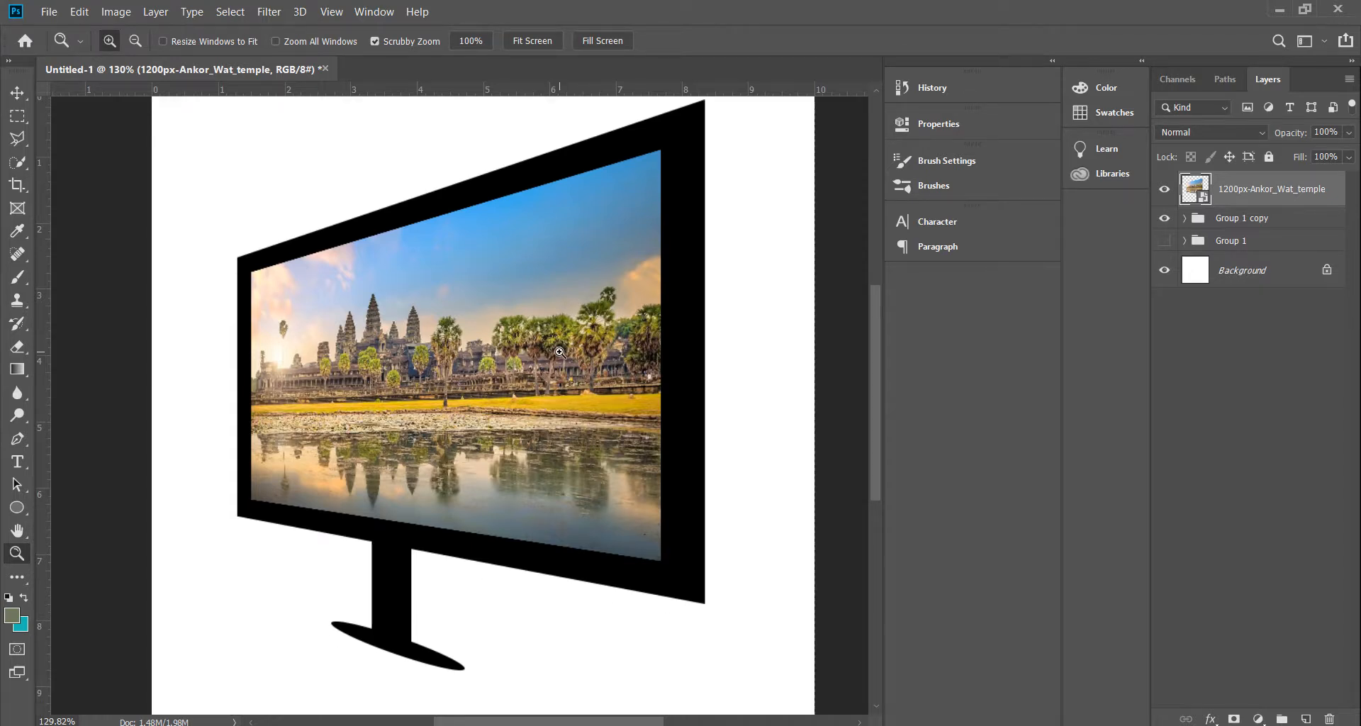